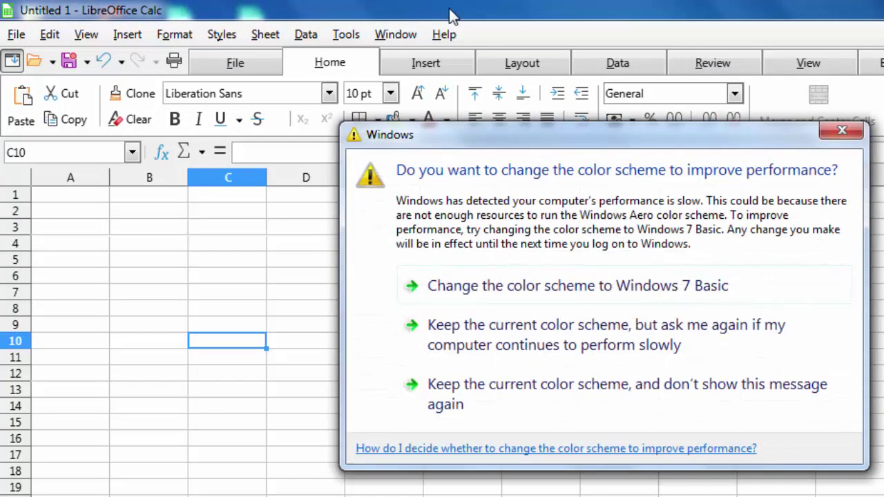
Dismiss the Windows colour-scheme prompt and browse through the menu bar's command lists.
{"action": "left_click", "coordinate": [431, 403]}
{"action": "left_click", "coordinate": [431, 403]}
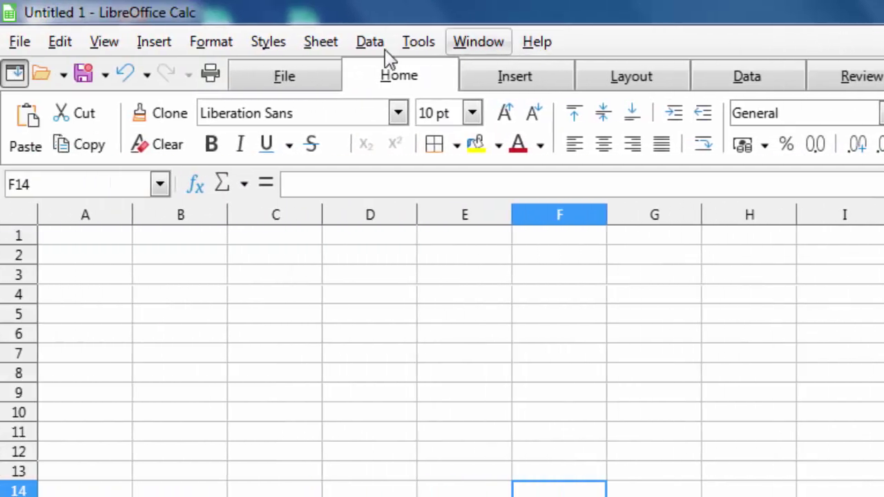
{"action": "left_click", "coordinate": [57, 43]}
{"action": "mouse_move", "coordinate": [280, 40]}
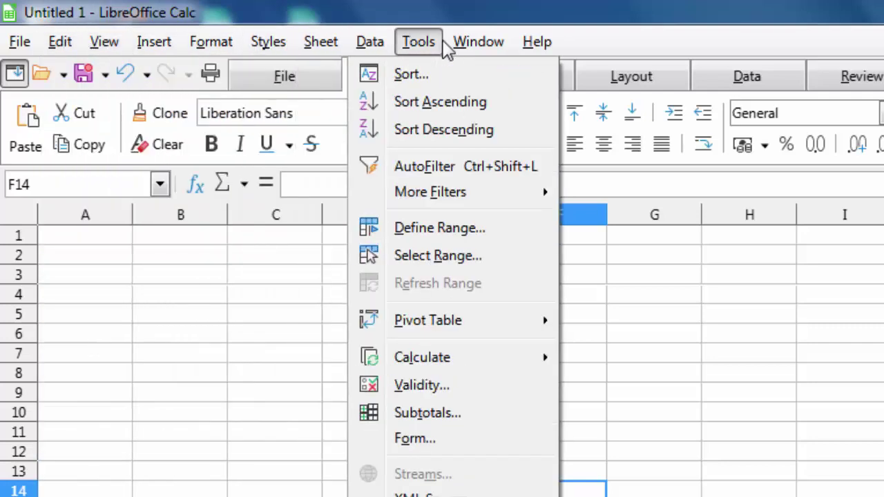
{"action": "left_click", "coordinate": [582, 40]}
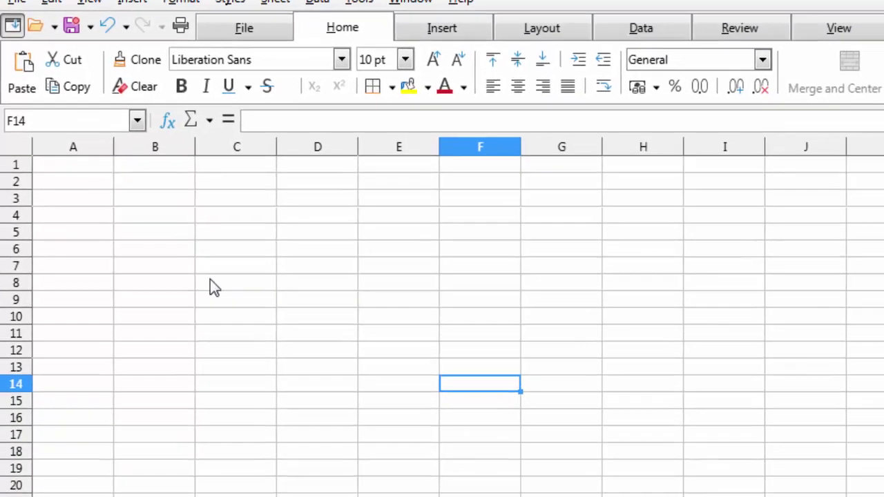
Practise selecting cells and ranges, including C1:C16, single cells in row 2, and A2:K6.
{"action": "left_click_drag", "start_coordinate": [259, 171], "coordinate": [258, 436]}
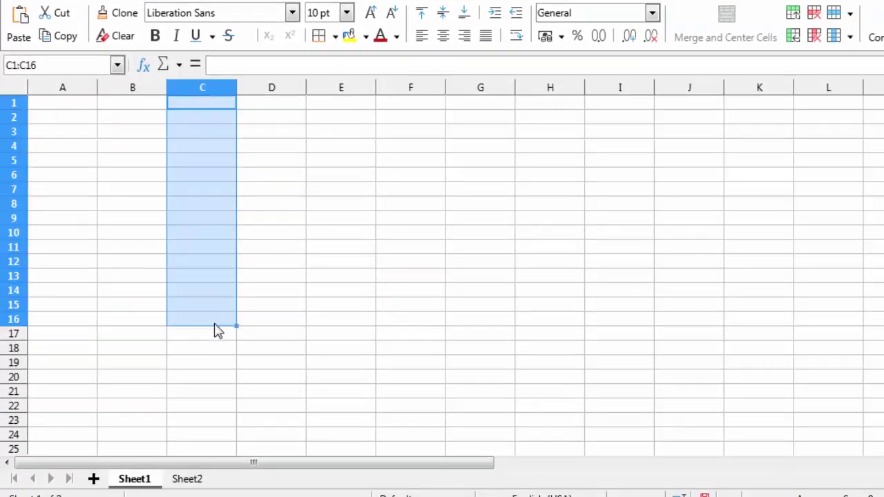
{"action": "left_click", "coordinate": [132, 163]}
{"action": "left_click", "coordinate": [132, 232]}
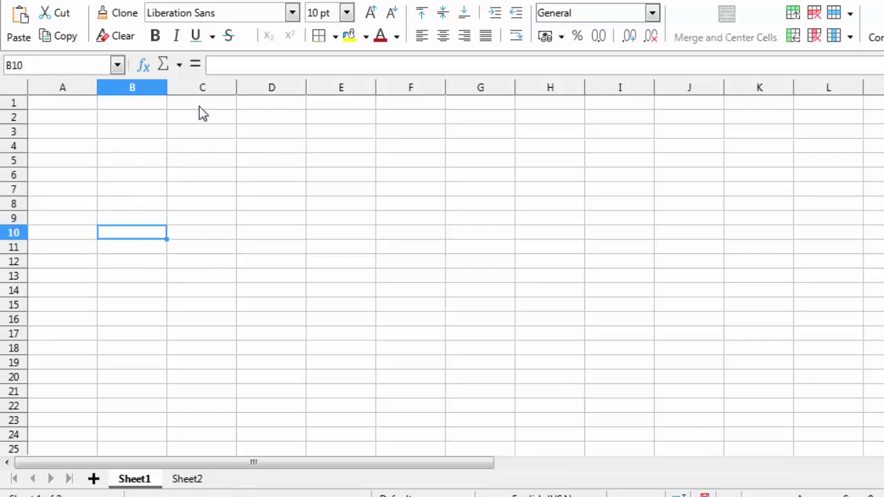
{"action": "left_click_drag", "start_coordinate": [198, 106], "coordinate": [201, 113]}
{"action": "left_click", "coordinate": [263, 106]}
{"action": "left_click", "coordinate": [344, 115]}
{"action": "left_click", "coordinate": [421, 117]}
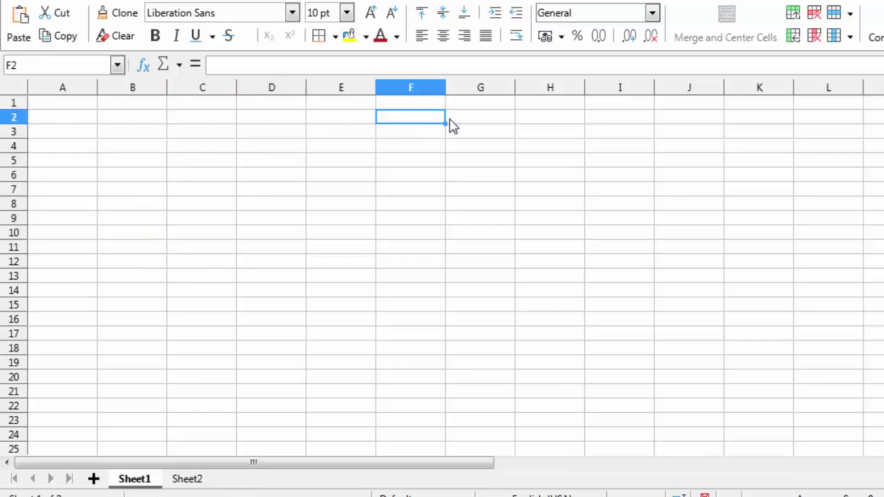
{"action": "left_click", "coordinate": [468, 124]}
{"action": "left_click", "coordinate": [555, 125]}
{"action": "left_click_drag", "start_coordinate": [78, 120], "coordinate": [760, 180]}
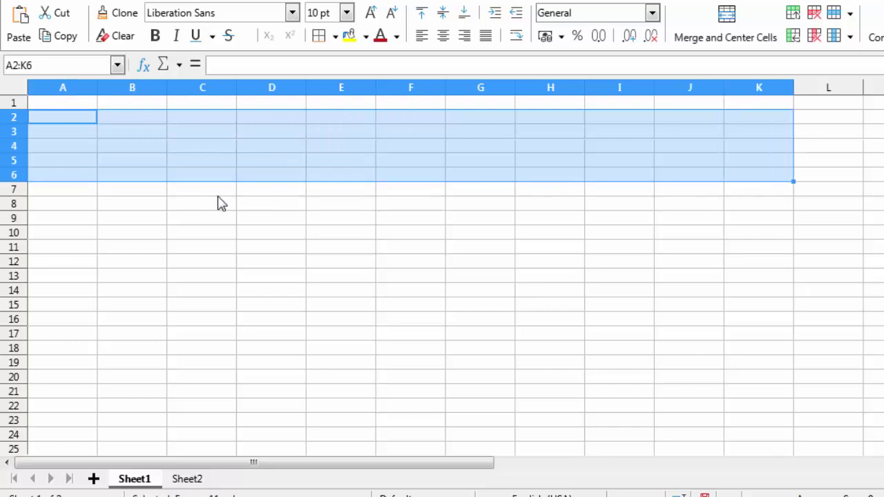
{"action": "left_click", "coordinate": [217, 196]}
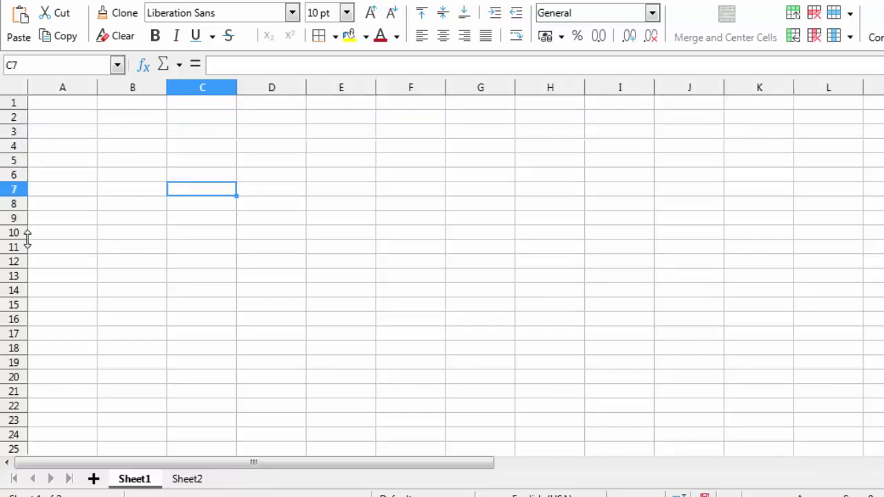
From A7, jump to the sheet's last row and last column with Ctrl+arrows, returning to A1.
{"action": "left_click", "coordinate": [100, 146]}
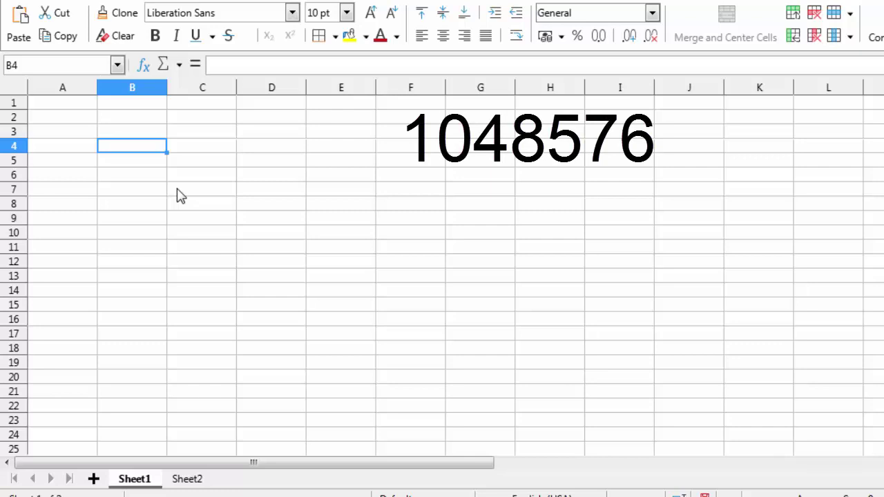
{"action": "left_click", "coordinate": [79, 193]}
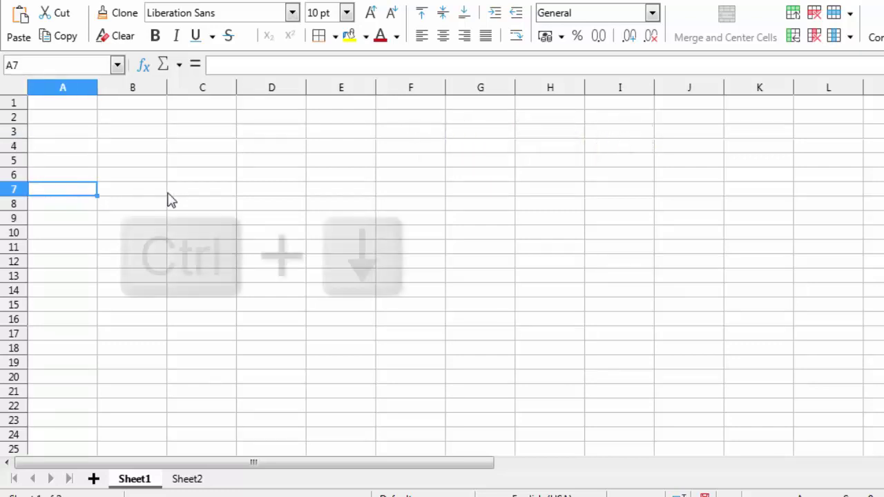
{"action": "key", "text": "ctrl+Down"}
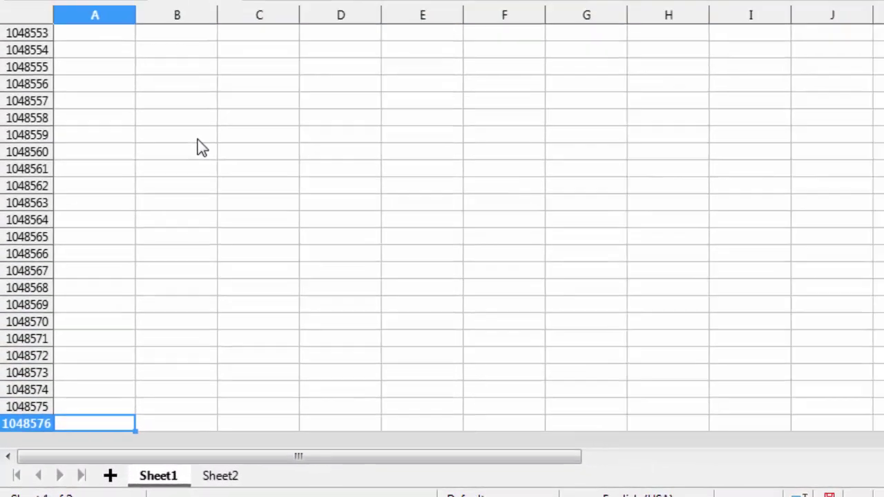
{"action": "key", "text": "ctrl+Up"}
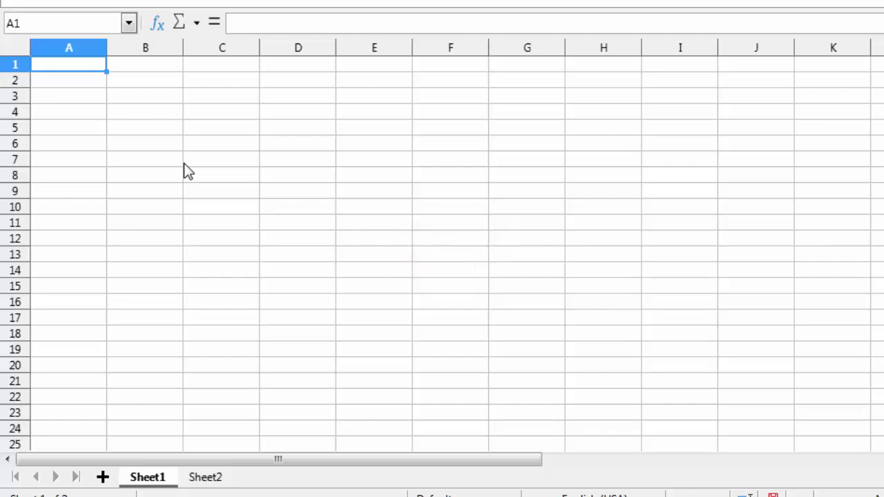
{"action": "key", "text": "ctrl+Right"}
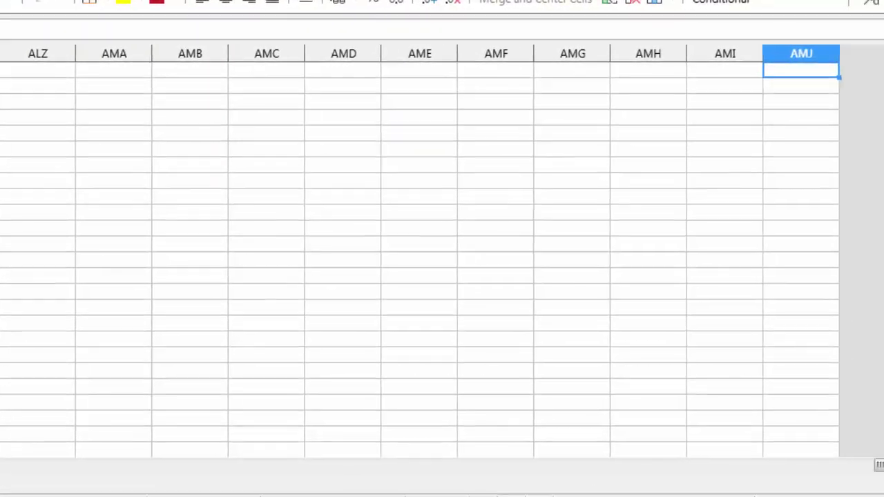
{"action": "key", "text": "ctrl+Left"}
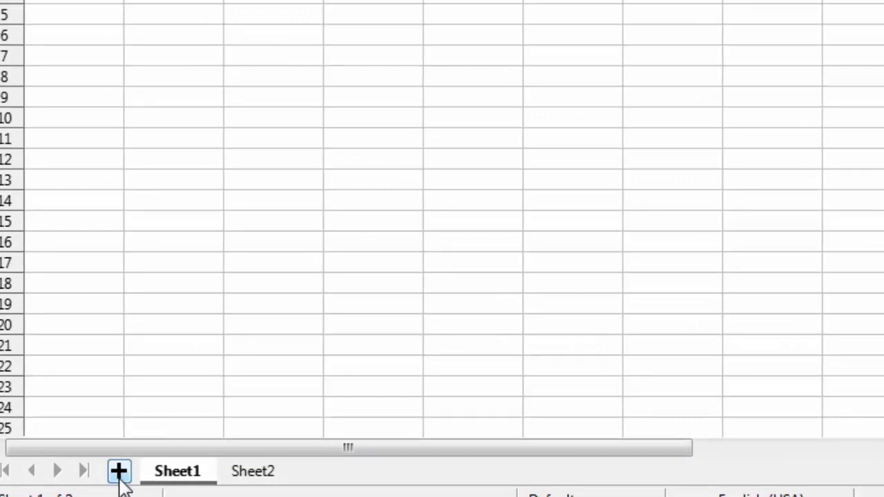
Insert Sheet3 after Sheet2 and open, then close, its Rename Sheet prompt.
{"action": "left_click", "coordinate": [119, 471]}
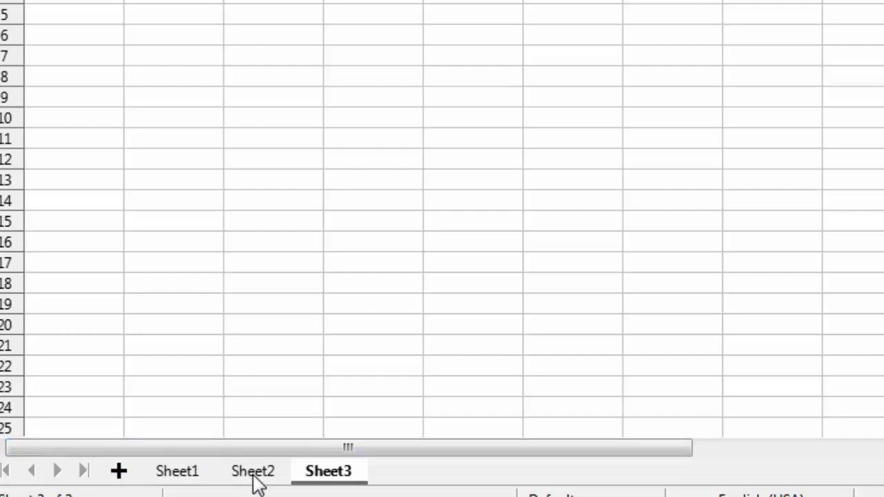
{"action": "double_click", "coordinate": [329, 475]}
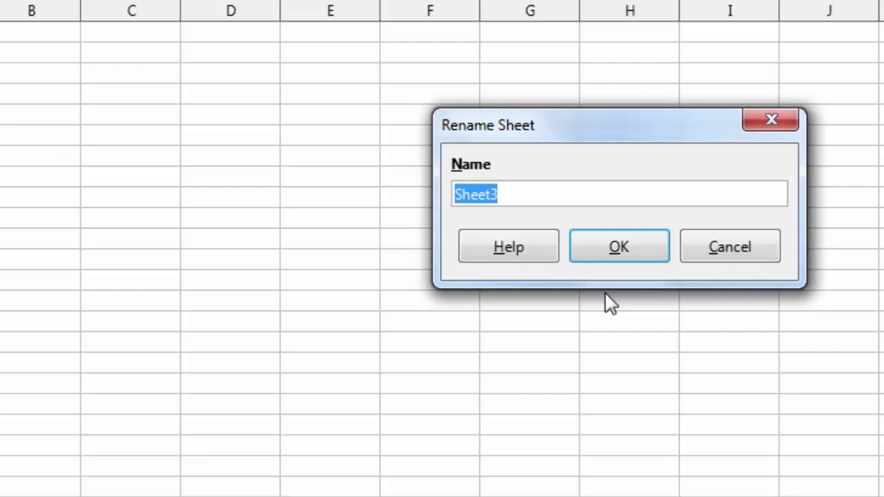
{"action": "key", "text": "Return"}
Select a few scattered cells, including C4, C7, D9 and E11.
{"action": "left_click", "coordinate": [130, 219]}
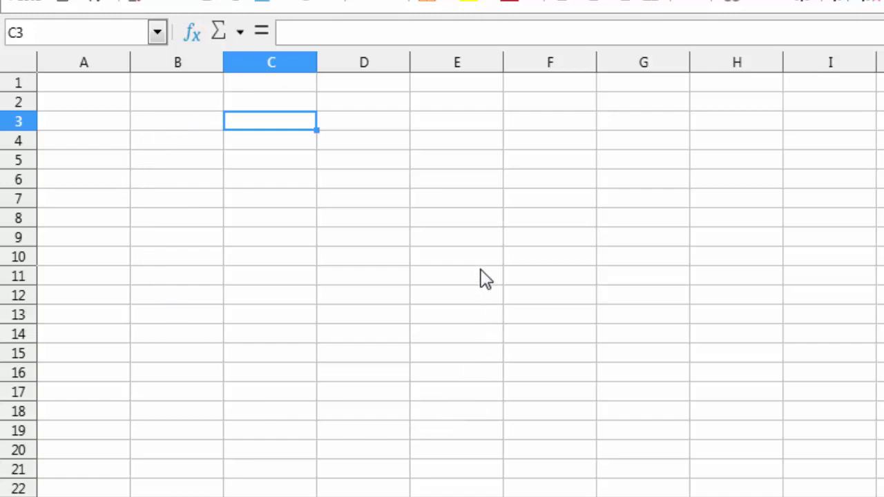
{"action": "key", "text": "Down"}
{"action": "left_click", "coordinate": [261, 201]}
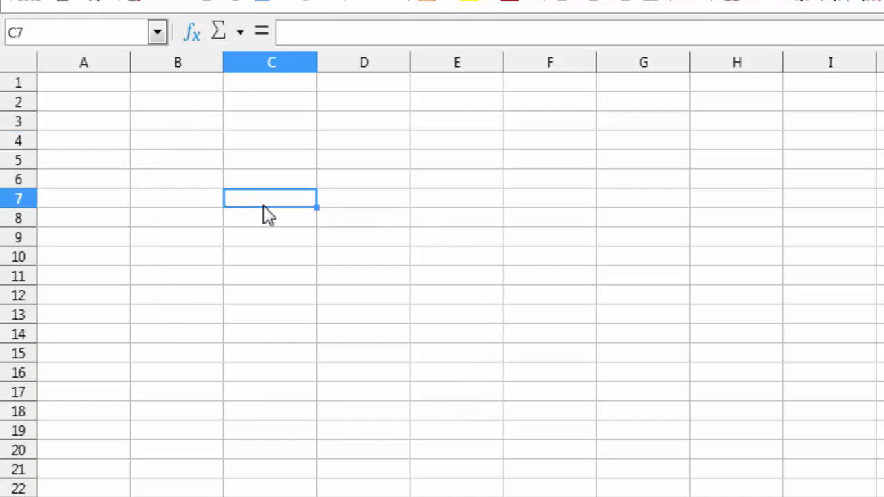
{"action": "left_click", "coordinate": [382, 235]}
{"action": "left_click", "coordinate": [436, 274]}
{"action": "left_click", "coordinate": [321, 245]}
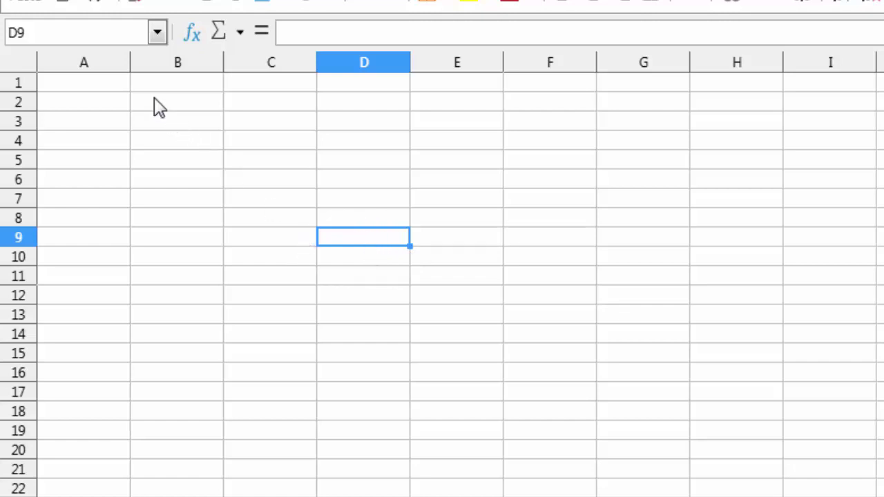
Enter the headers s.no, name, marks and total across A1:D1.
{"action": "left_click", "coordinate": [104, 86]}
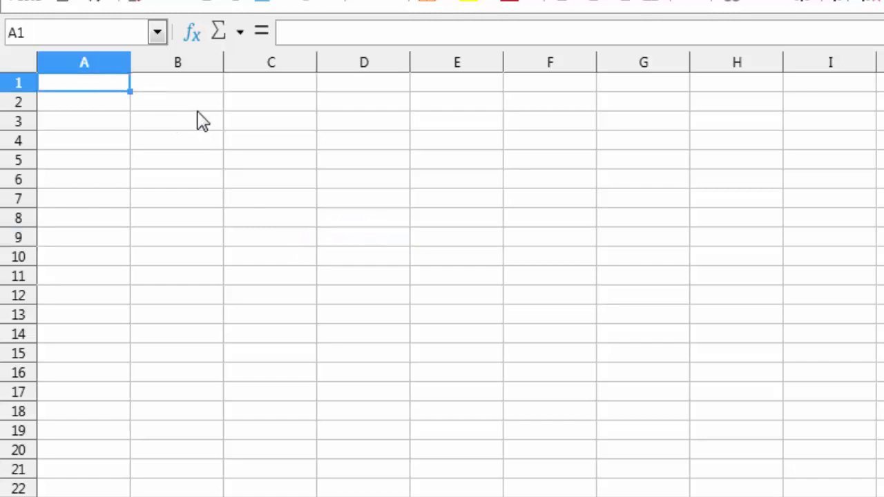
{"action": "type", "text": "s.no"}
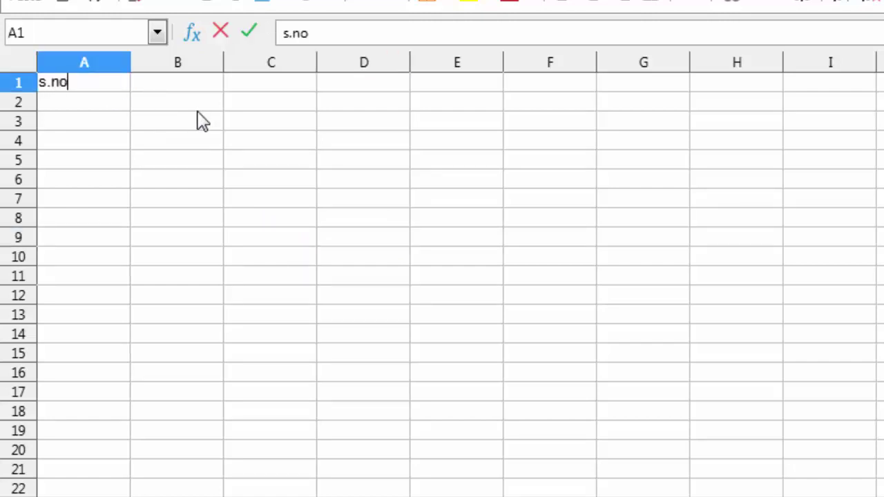
{"action": "key", "text": "Tab"}
{"action": "type", "text": "name"}
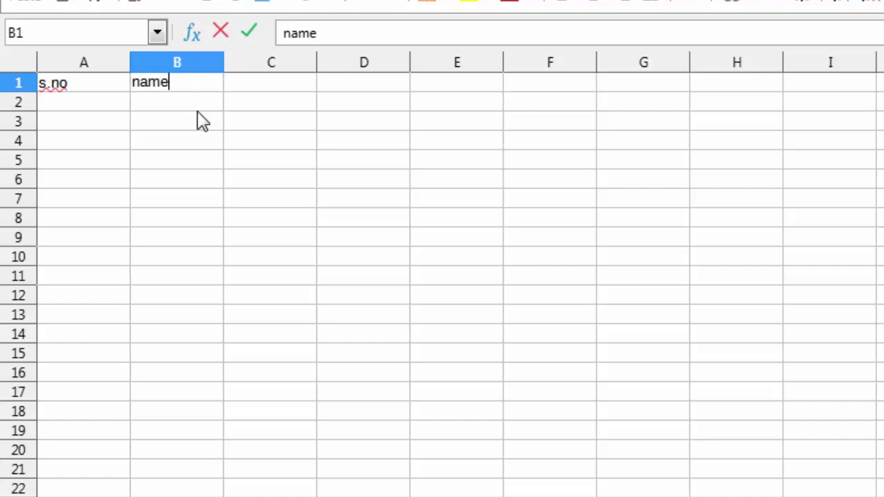
{"action": "key", "text": "Tab"}
{"action": "type", "text": "marks"}
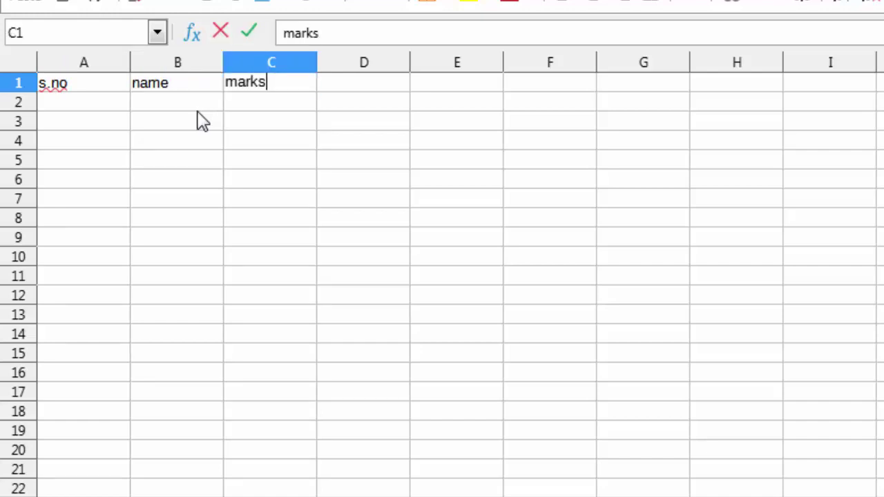
{"action": "key", "text": "Tab"}
{"action": "type", "text": "ta"}
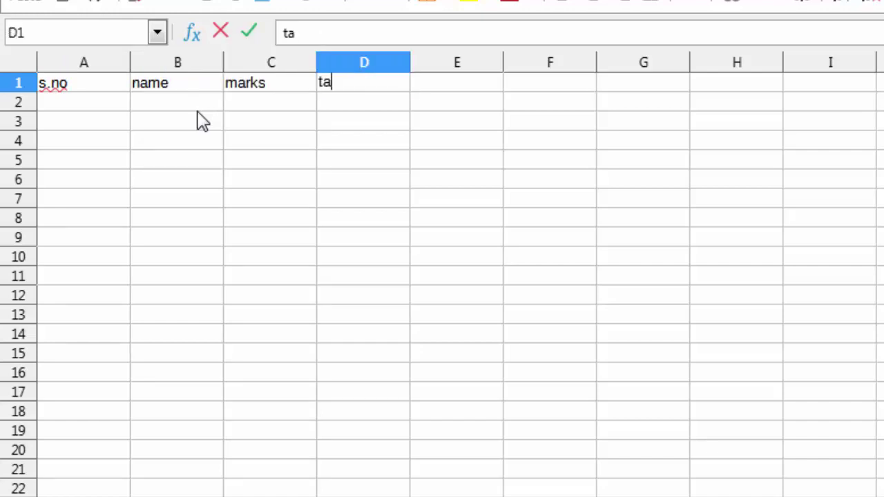
{"action": "key", "text": "BackSpace"}
{"action": "type", "text": "otal"}
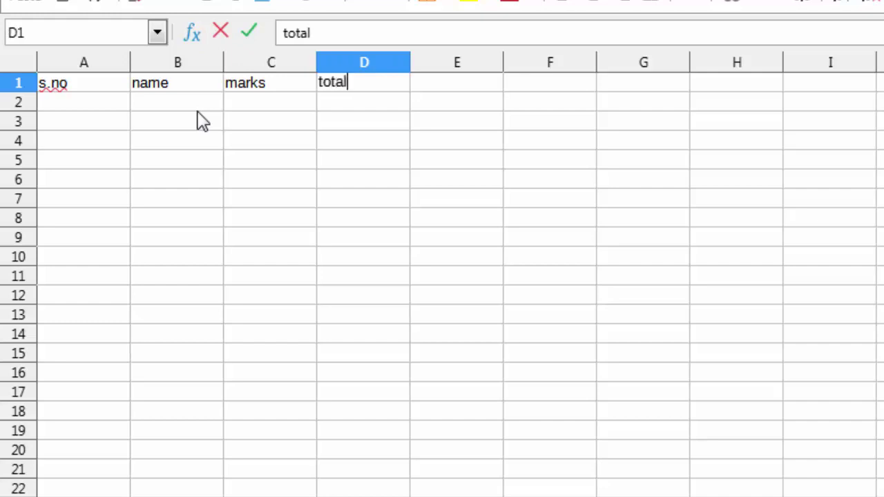
{"action": "key", "text": "Return"}
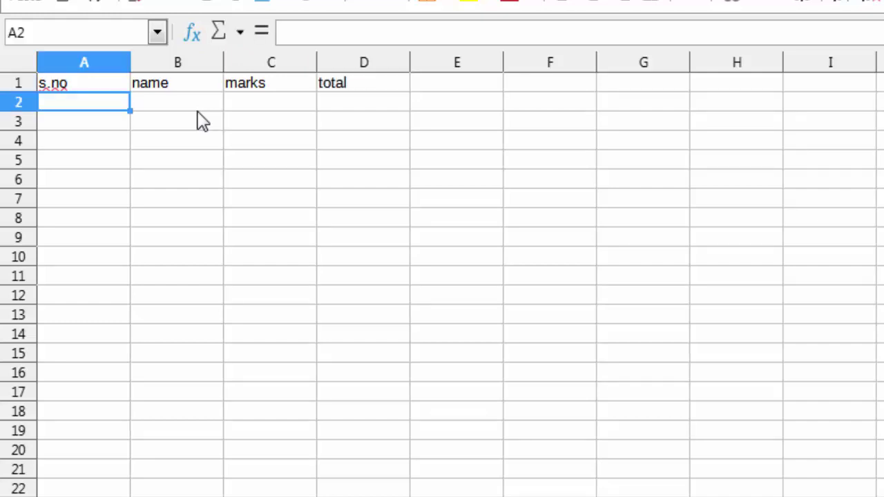
Enter the serial numbers 1 to 4 down A2:A5.
{"action": "type", "text": "1"}
{"action": "key", "text": "Return"}
{"action": "type", "text": "2"}
{"action": "key", "text": "Return"}
{"action": "type", "text": "3"}
{"action": "key", "text": "Return"}
{"action": "type", "text": "4"}
{"action": "key", "text": "Return"}
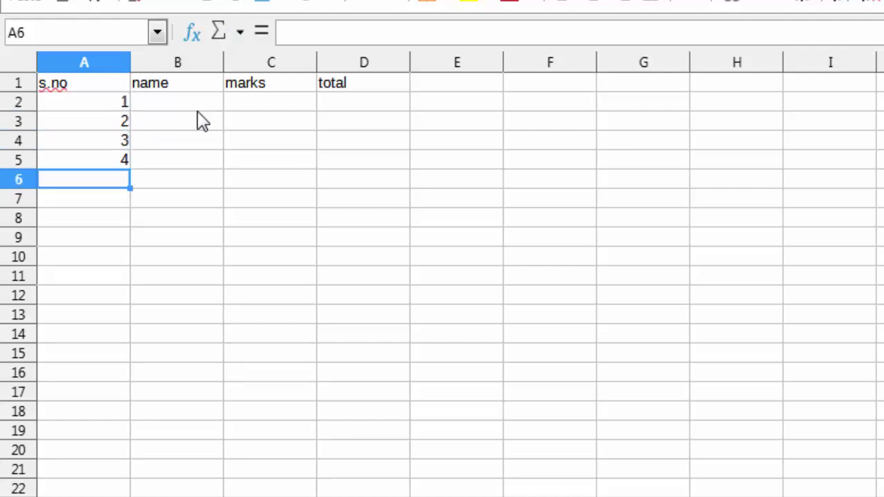
Select A2:A5, fill the series down to 11, and centre the numbers.
{"action": "key", "text": "Up"}
{"action": "key", "text": "Up"}
{"action": "key", "text": "Up"}
{"action": "key", "text": "Up"}
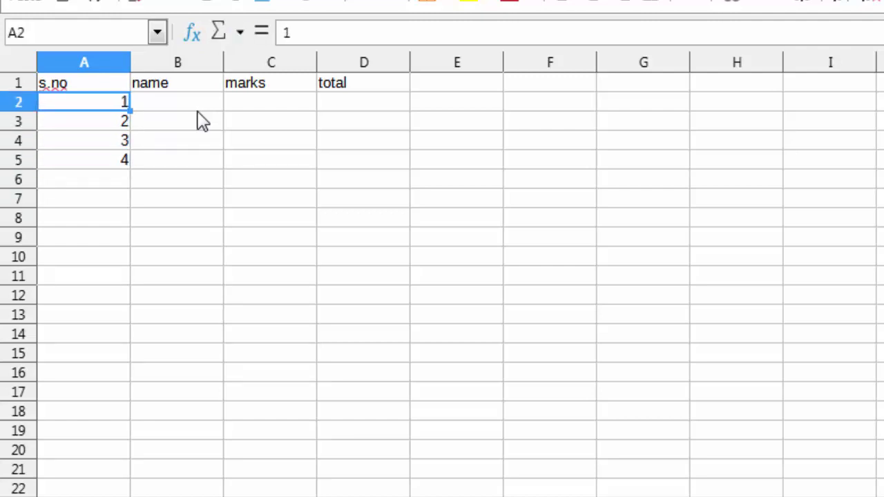
{"action": "key", "text": "shift+Down"}
{"action": "key", "text": "shift+Down"}
{"action": "key", "text": "shift+Down"}
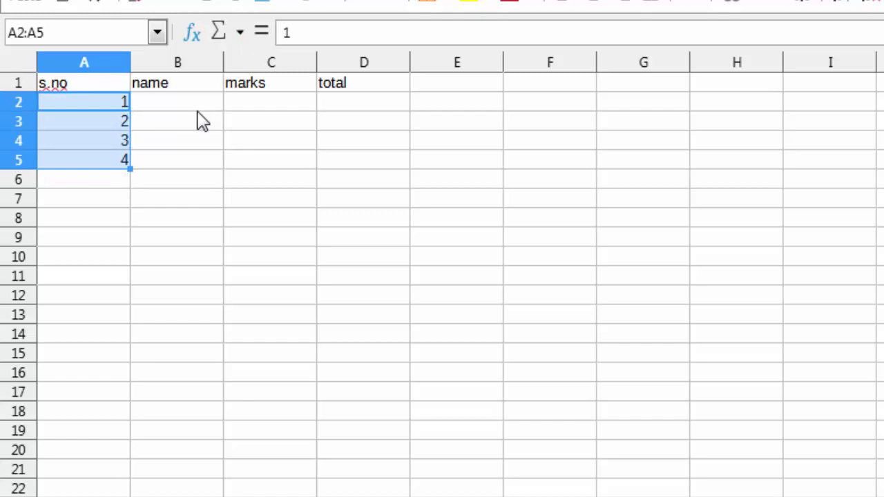
{"action": "left_click_drag", "start_coordinate": [127, 171], "coordinate": [115, 297]}
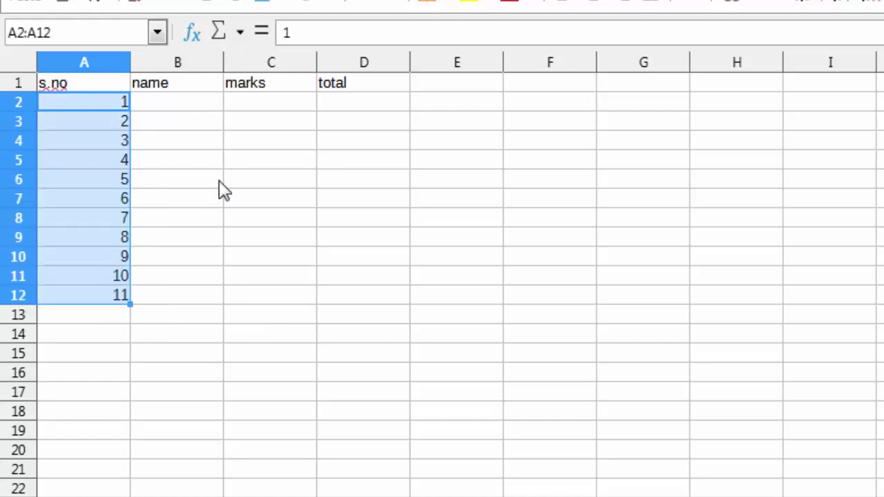
{"action": "left_click", "coordinate": [596, 5]}
{"action": "left_click", "coordinate": [83, 218]}
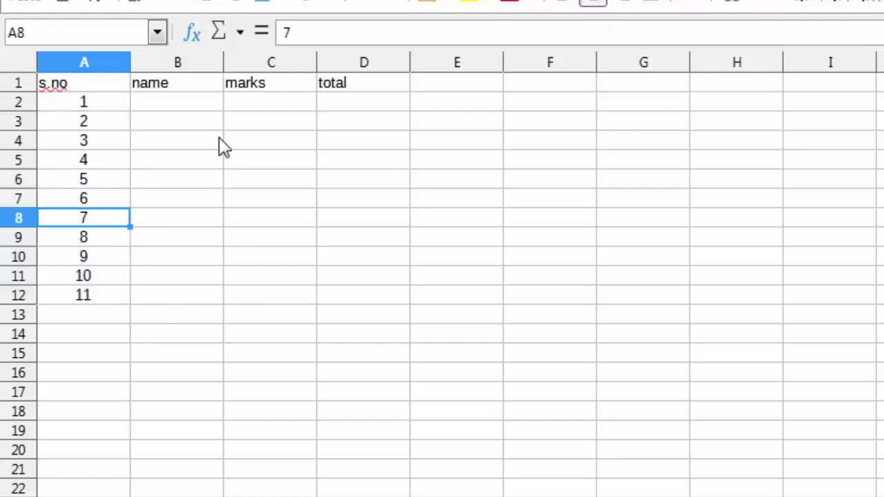
{"action": "left_click", "coordinate": [182, 100]}
Enter the marks 45, 56, 56 and 54 in C2:C5, correcting a mistyped entry.
{"action": "left_click", "coordinate": [301, 104]}
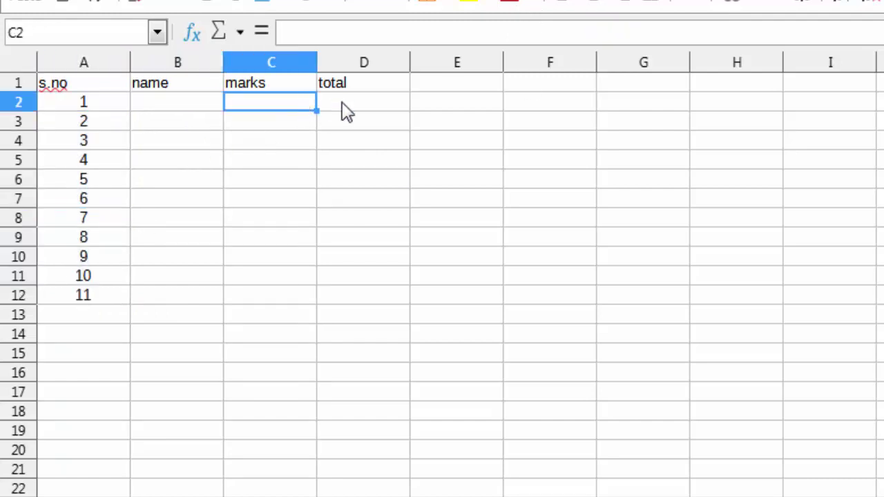
{"action": "type", "text": "45"}
{"action": "key", "text": "Return"}
{"action": "type", "text": "5654"}
{"action": "key", "text": "BackSpace"}
{"action": "key", "text": "BackSpace"}
{"action": "key", "text": "Return"}
{"action": "type", "text": "56"}
{"action": "key", "text": "Return"}
{"action": "type", "text": "54"}
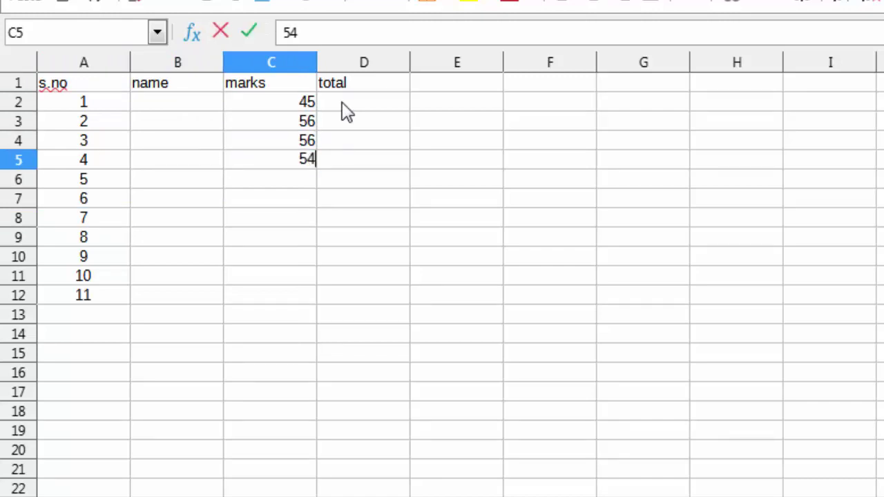
{"action": "key", "text": "Return"}
Add 89, 33 and 45, try a =SUM(C2:C8) total of 378, then delete it.
{"action": "type", "text": "89 33 45 "}
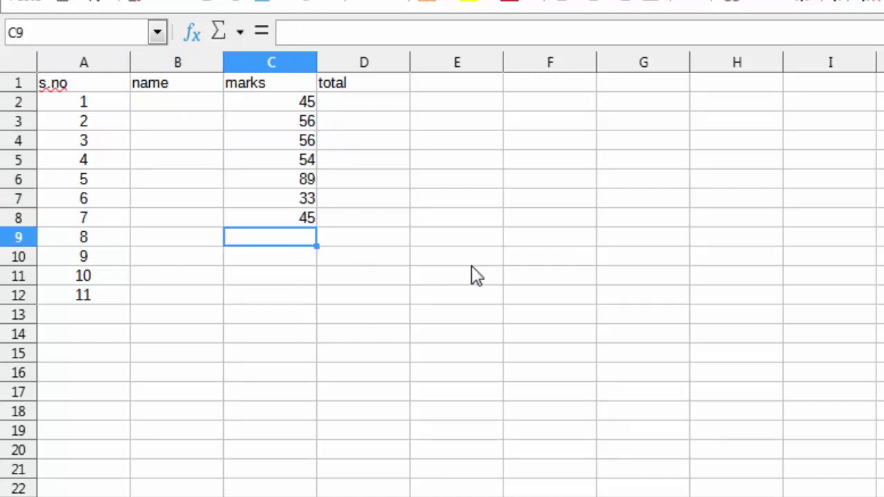
{"action": "type", "text": "=sum"}
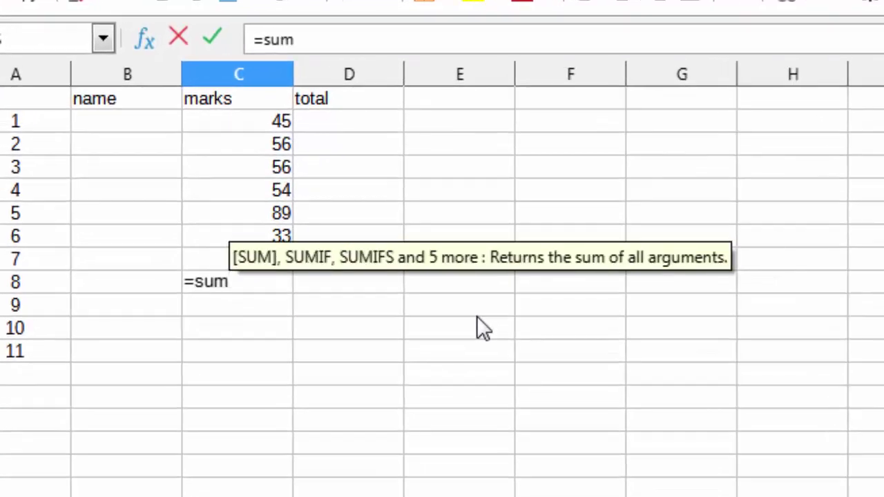
{"action": "type", "text": "("}
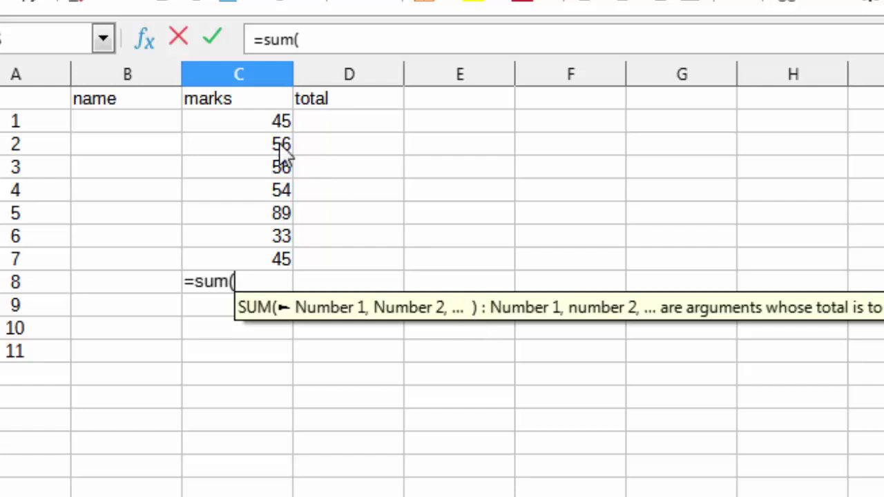
{"action": "left_click", "coordinate": [247, 128]}
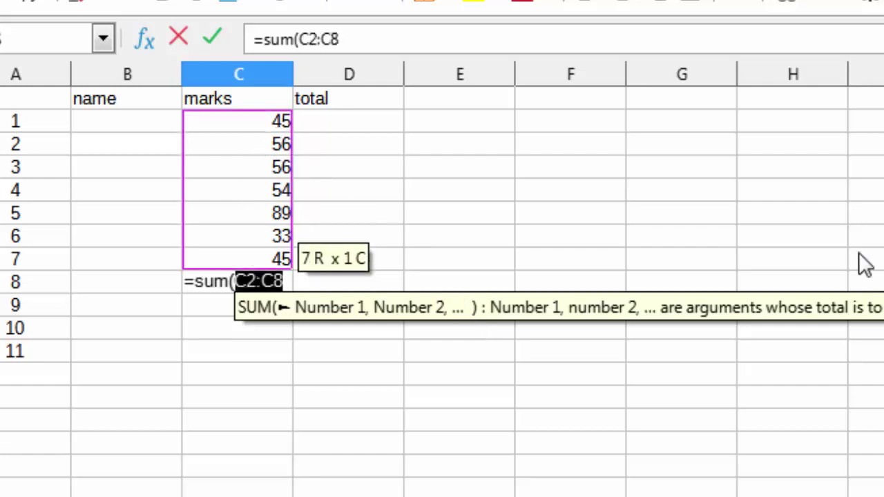
{"action": "type", "text": ")"}
{"action": "key", "text": "Return"}
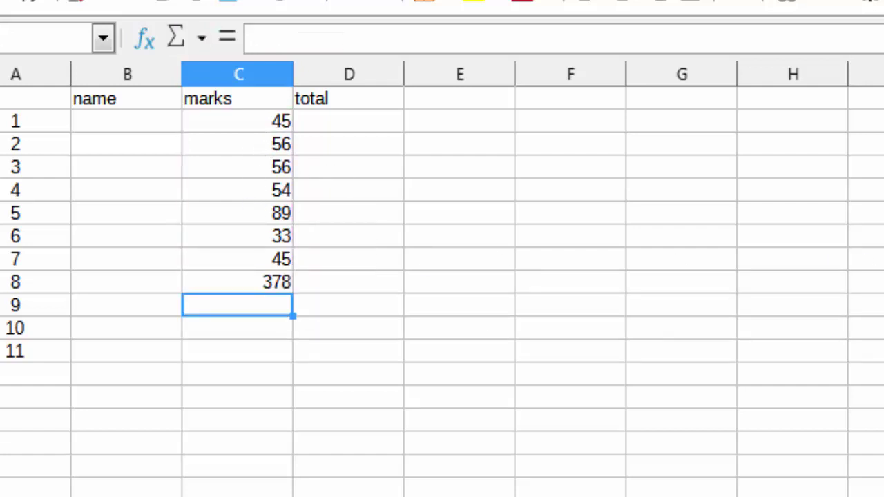
{"action": "left_click", "coordinate": [241, 283]}
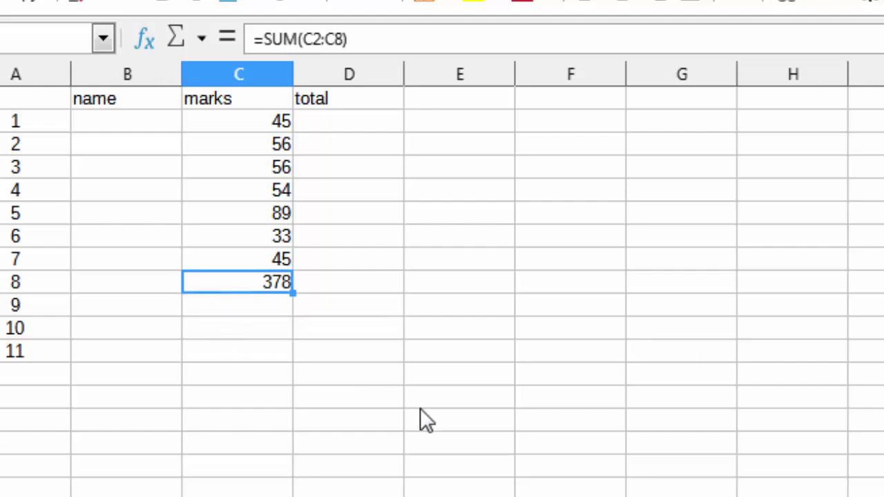
{"action": "key", "text": "Delete"}
{"action": "left_click", "coordinate": [424, 284]}
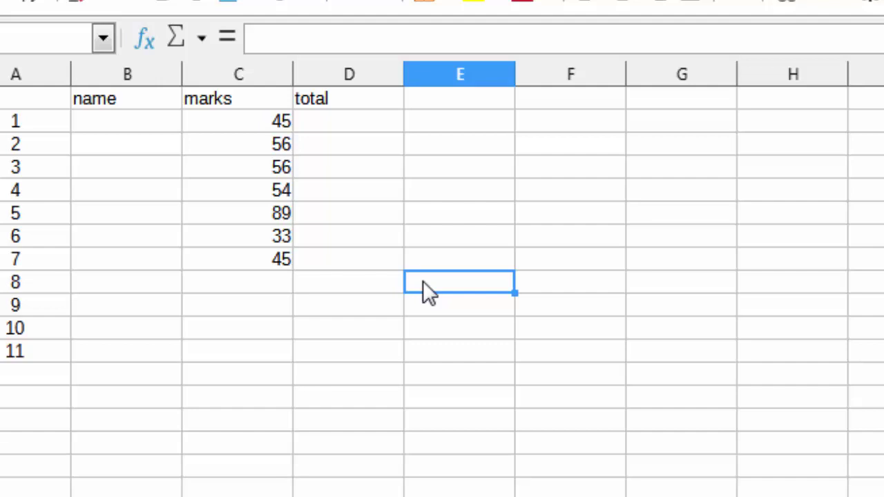
{"action": "key", "text": "ctrl+F2"}
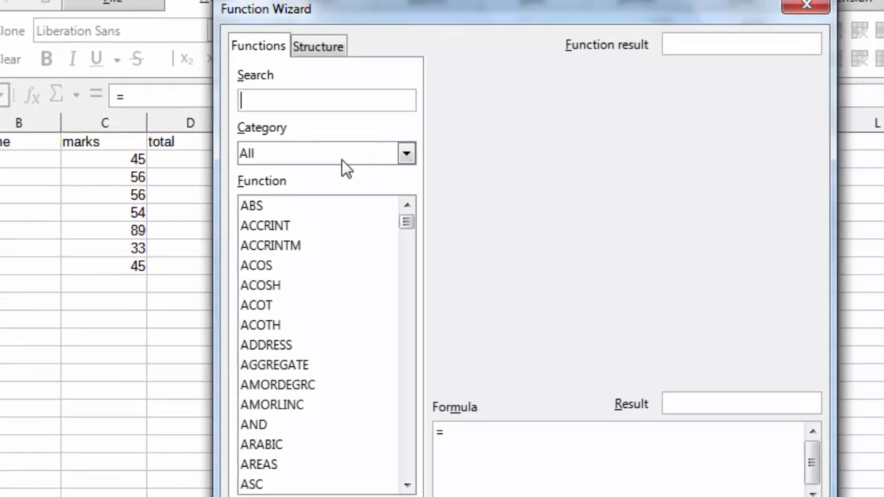
{"action": "left_click", "coordinate": [409, 162]}
{"action": "left_click", "coordinate": [410, 162]}
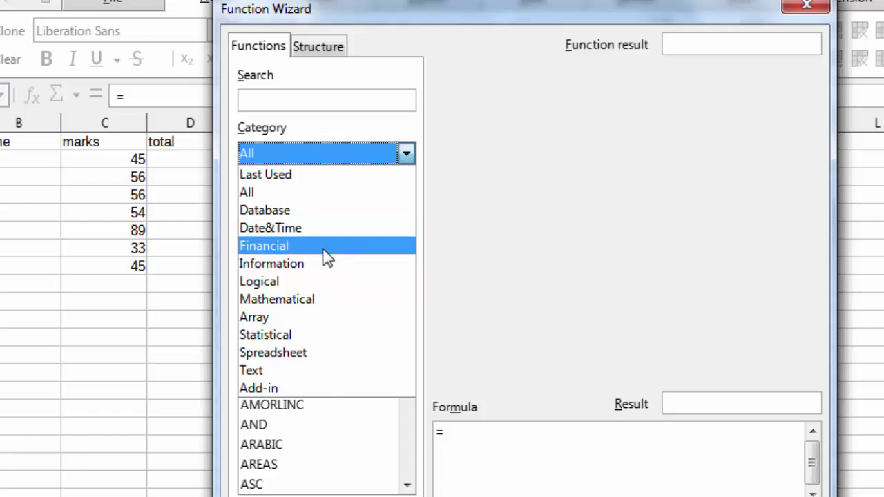
{"action": "left_click", "coordinate": [324, 246]}
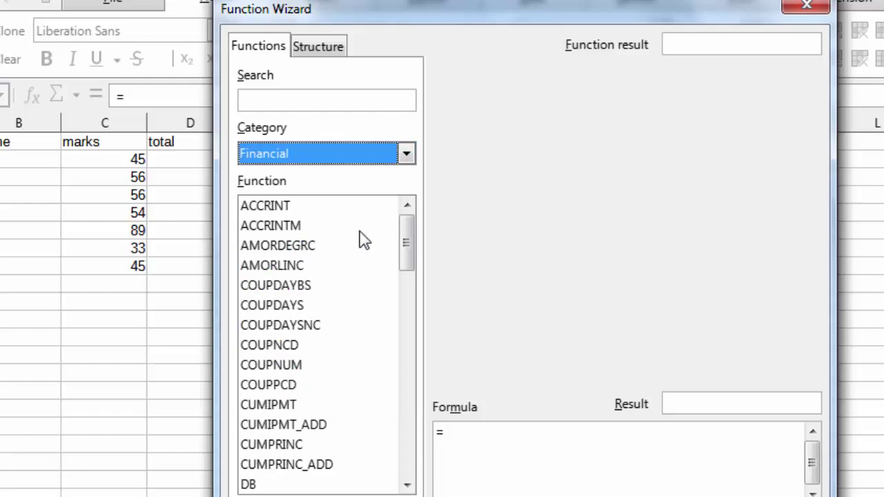
{"action": "left_click_drag", "start_coordinate": [405, 246], "coordinate": [418, 471]}
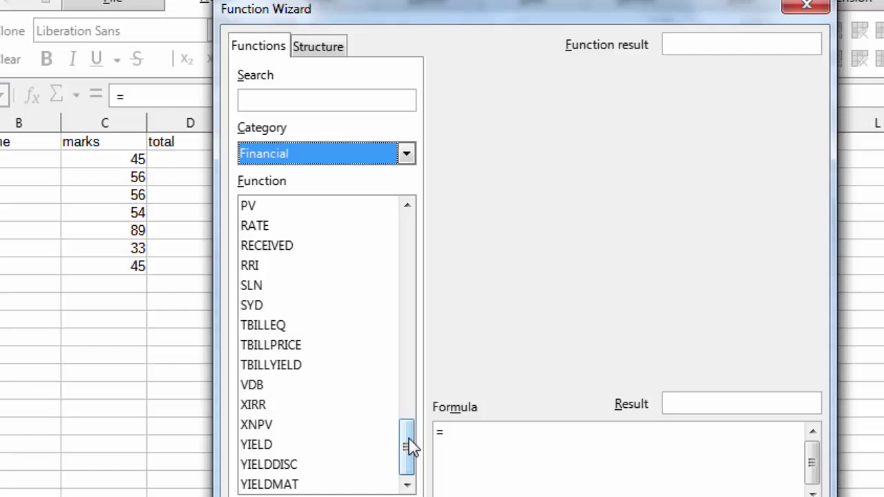
{"action": "left_click_drag", "start_coordinate": [408, 447], "coordinate": [404, 225]}
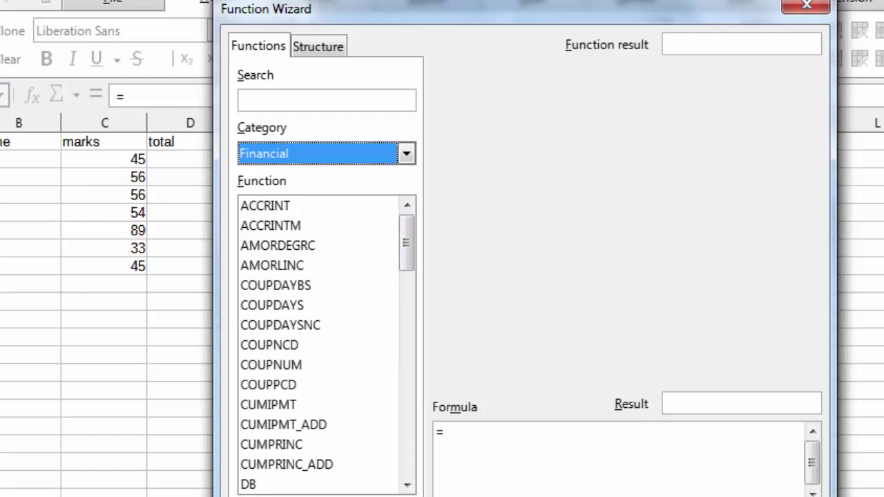
{"action": "key", "text": "Escape"}
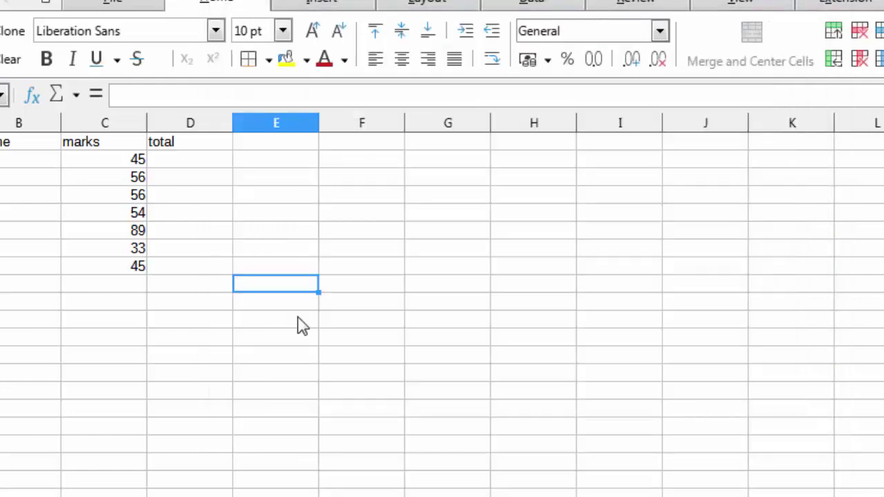
Type the student's first name in B2, then start adding a surname with F2 and cancel it with Esc.
{"action": "left_click", "coordinate": [209, 285]}
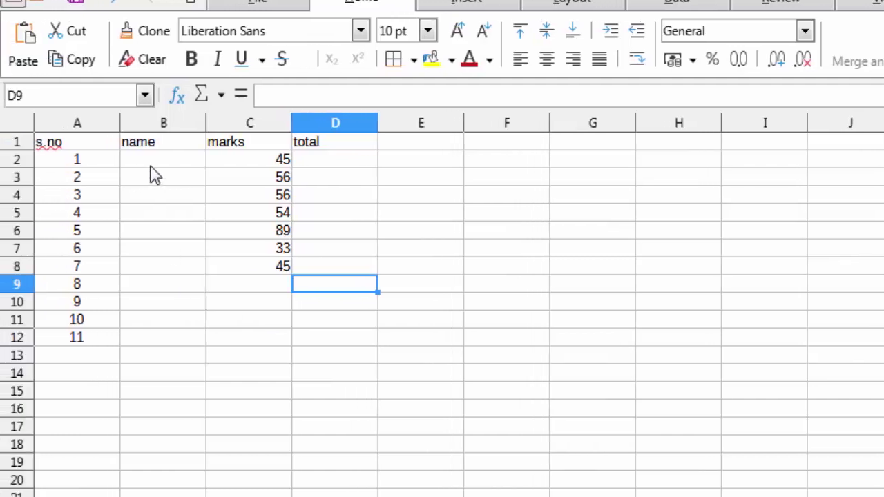
{"action": "left_click", "coordinate": [39, 165]}
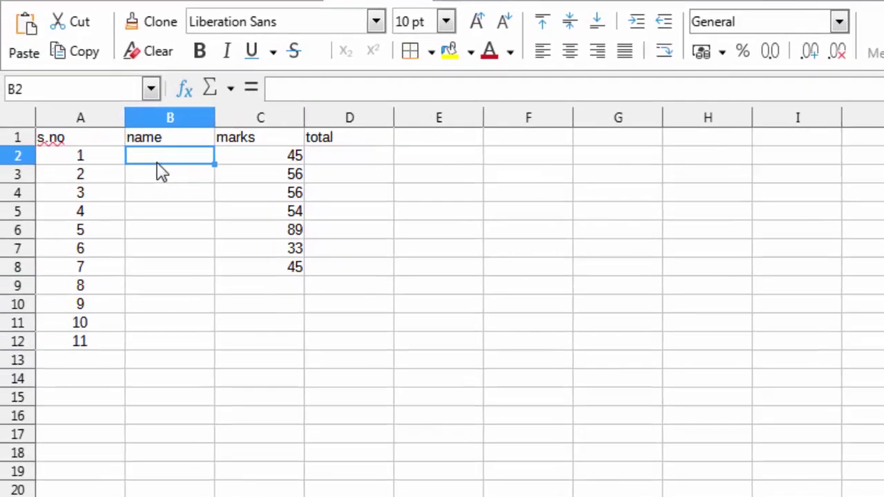
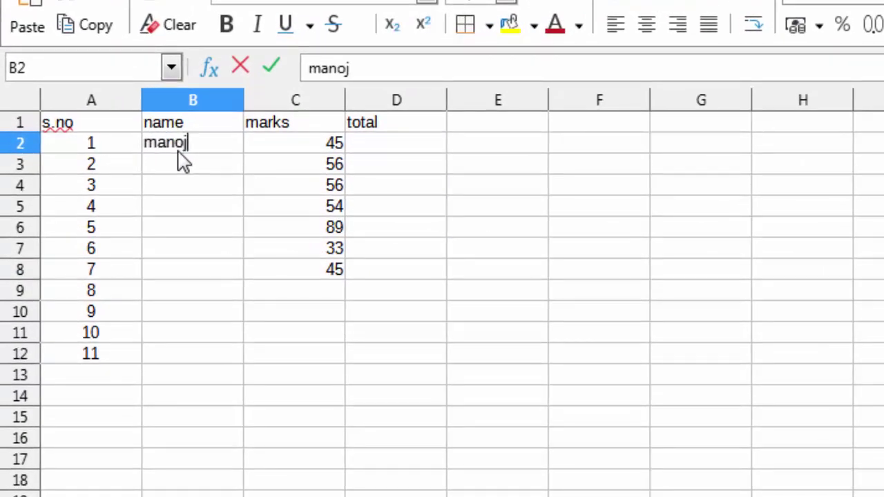
{"action": "key", "text": "Return"}
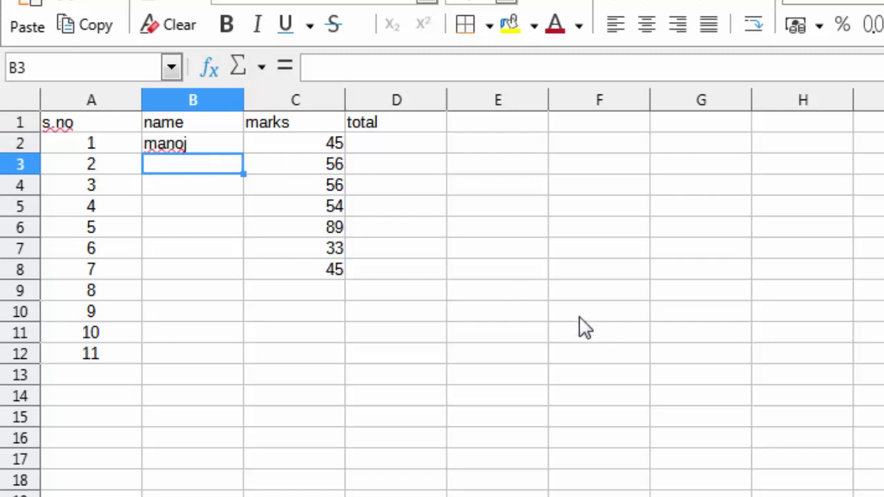
{"action": "key", "text": "Up"}
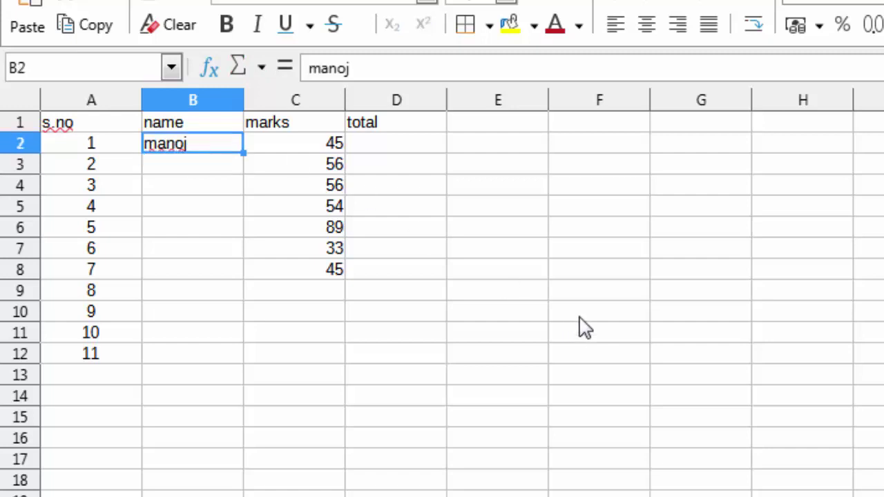
{"action": "key", "text": "F2"}
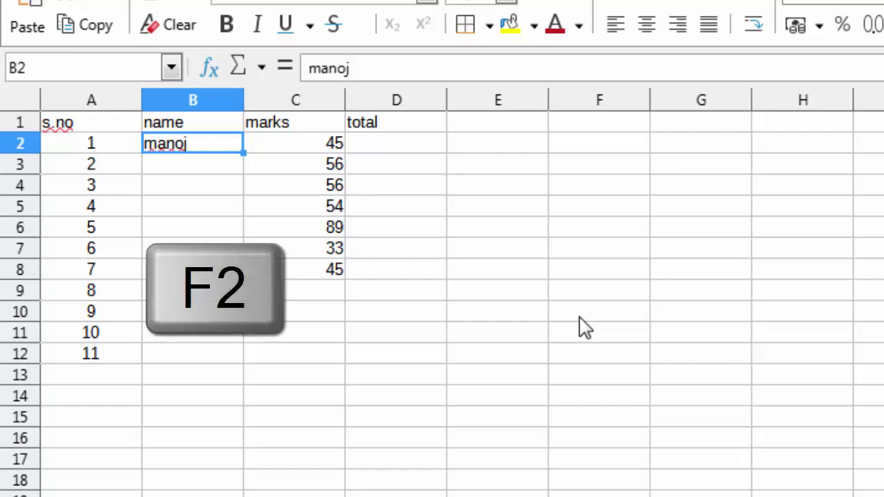
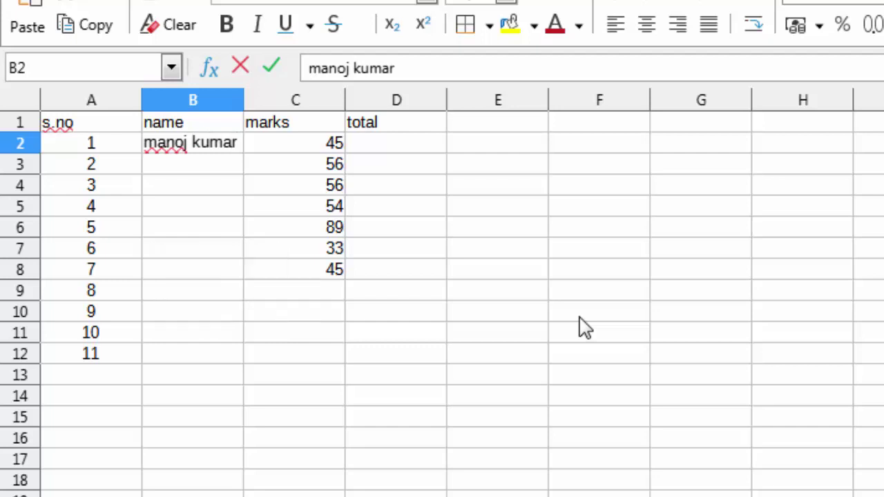
{"action": "key", "text": "Escape"}
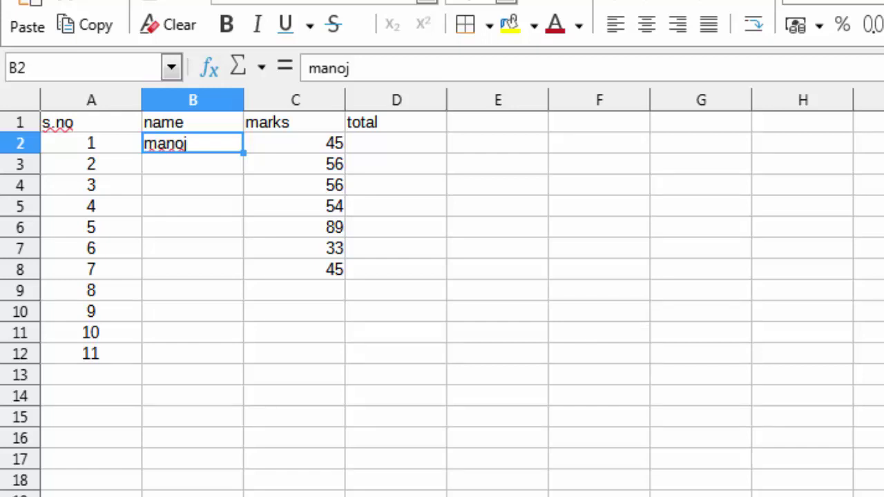
{"action": "left_click", "coordinate": [294, 143]}
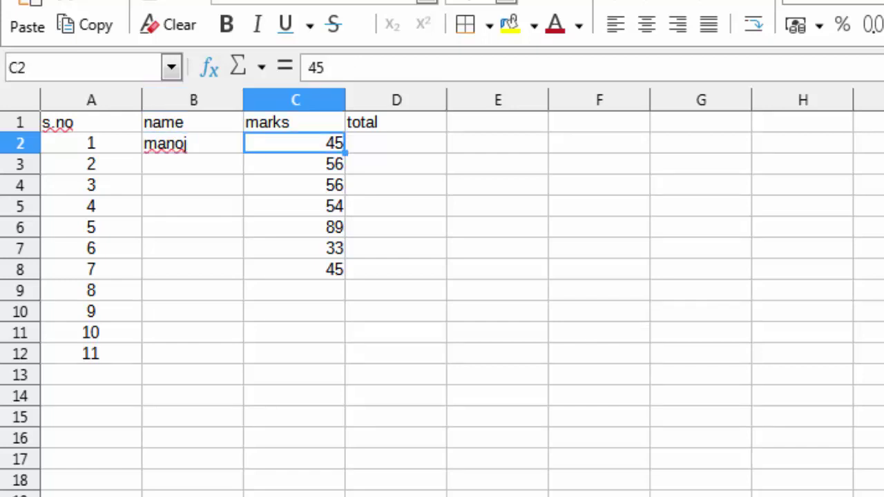
{"action": "left_click", "coordinate": [396, 143]}
{"action": "left_click", "coordinate": [294, 143]}
{"action": "key", "text": "ctrl+Down"}
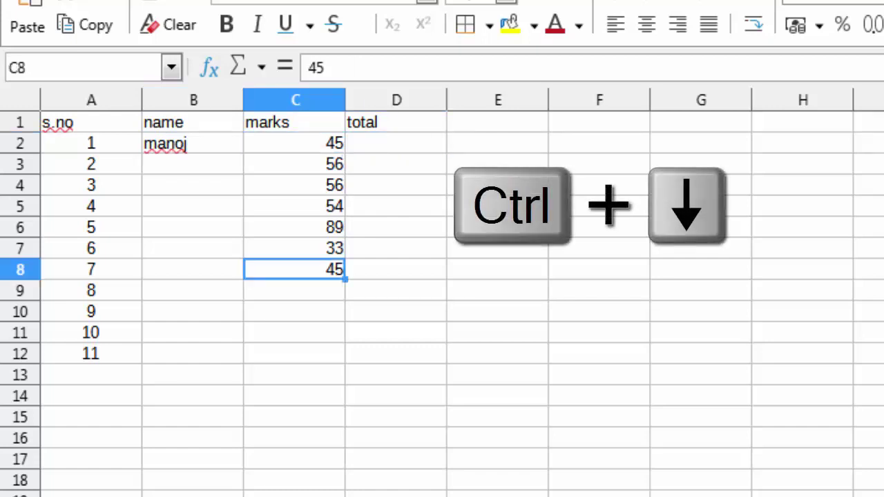
{"action": "key", "text": "ctrl+Up"}
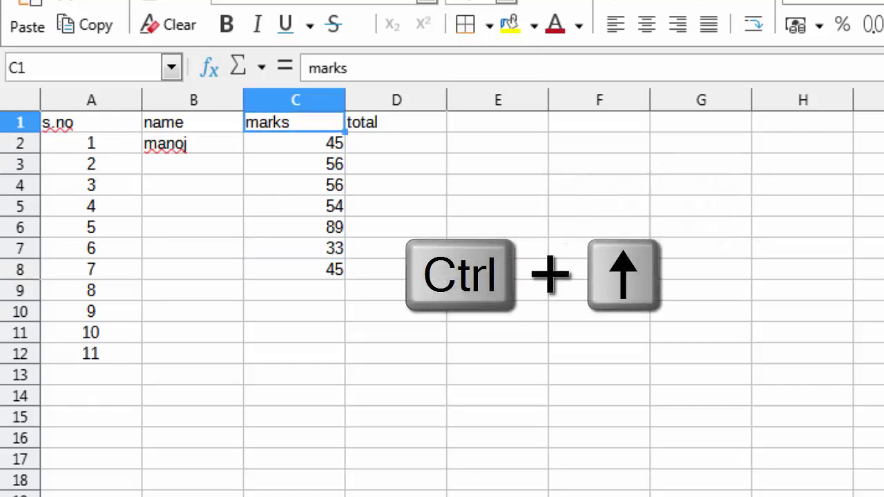
{"action": "key", "text": "Down"}
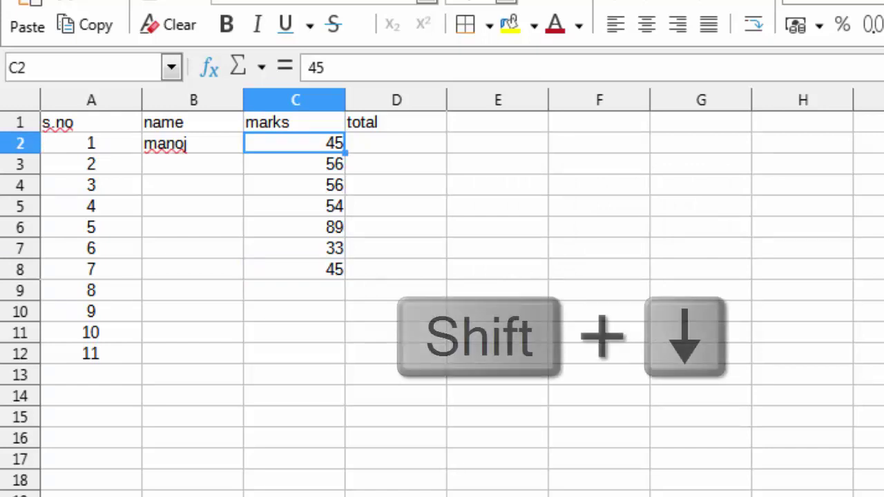
{"action": "key", "text": "shift+Down"}
{"action": "key", "text": "shift+Down"}
{"action": "key", "text": "shift+Down"}
{"action": "key", "text": "shift+Down"}
{"action": "key", "text": "shift+Down"}
{"action": "key", "text": "shift+Down"}
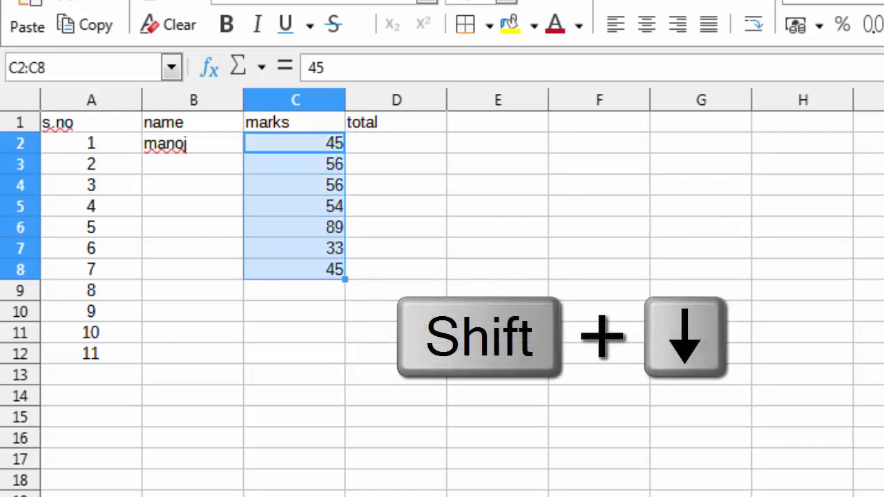
{"action": "left_click", "coordinate": [295, 143]}
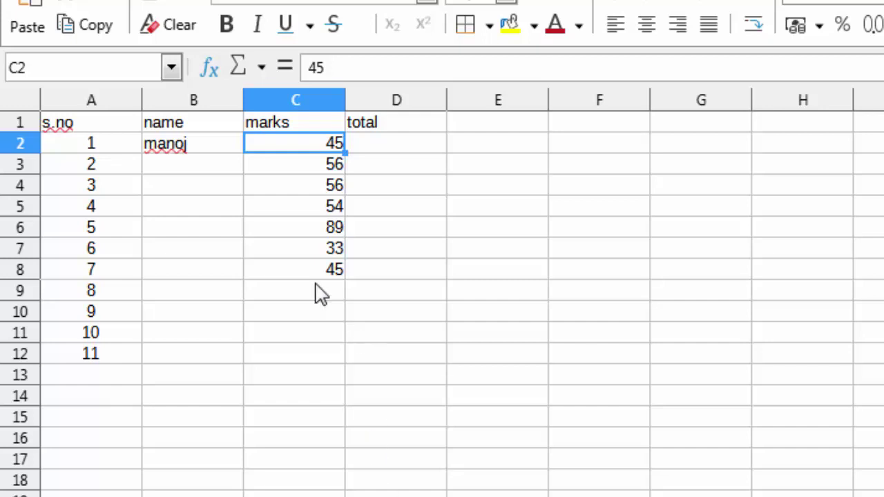
{"action": "left_click", "coordinate": [292, 276], "text": "shift"}
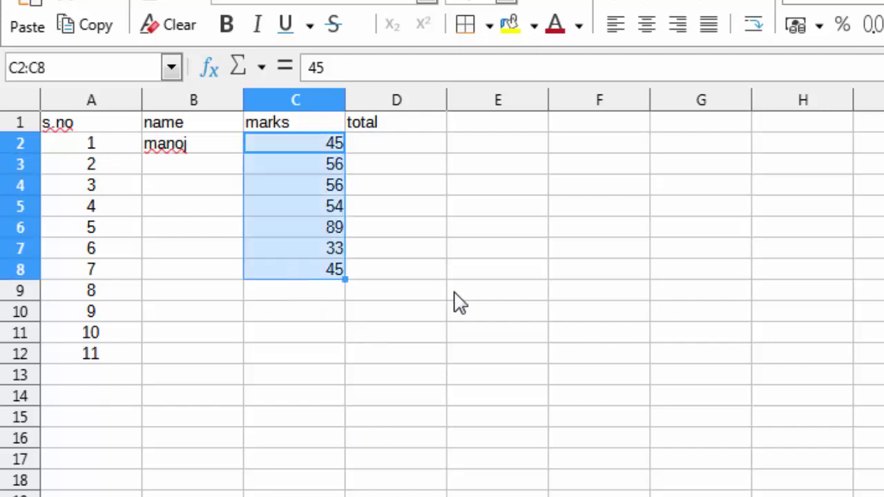
{"action": "left_click", "coordinate": [294, 145]}
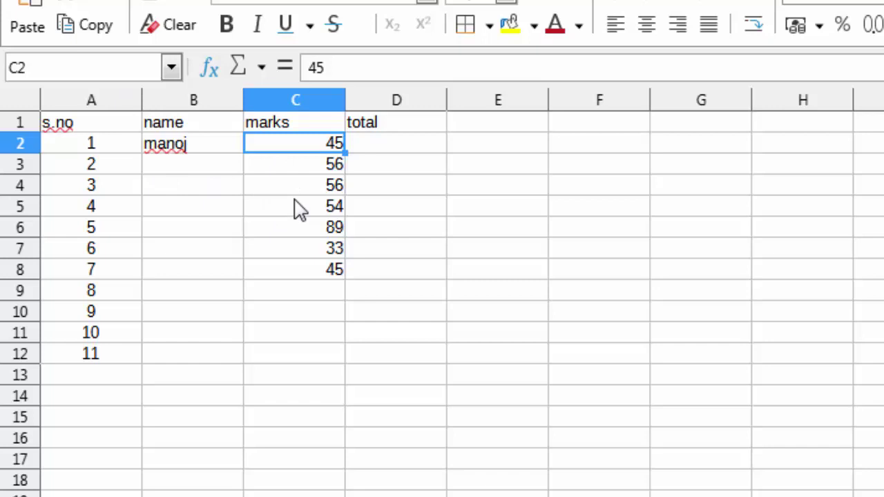
Select the whole sheet with Ctrl+A, then the data block A1:D12 with Ctrl+*.
{"action": "key", "text": "ctrl+a"}
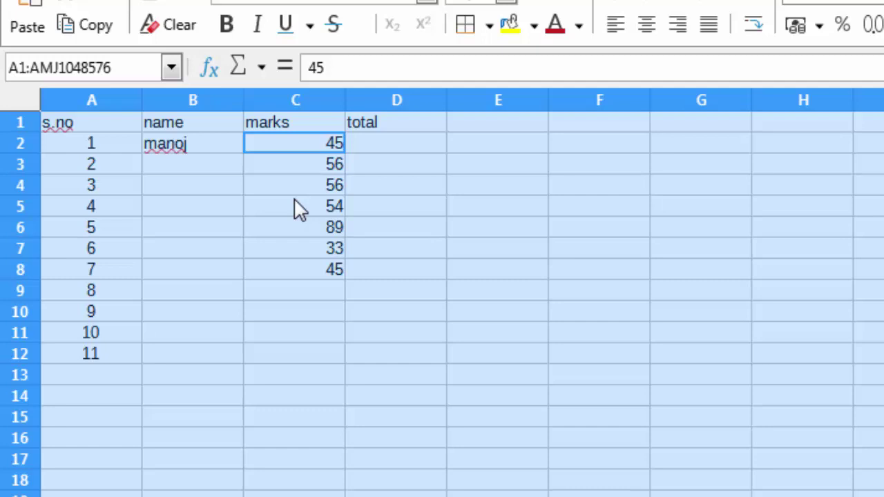
{"action": "left_click", "coordinate": [289, 131]}
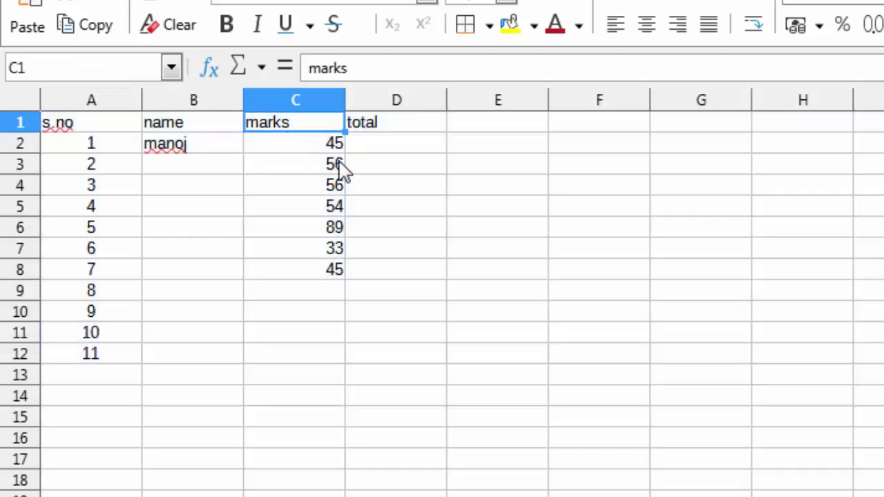
{"action": "left_click", "coordinate": [318, 147]}
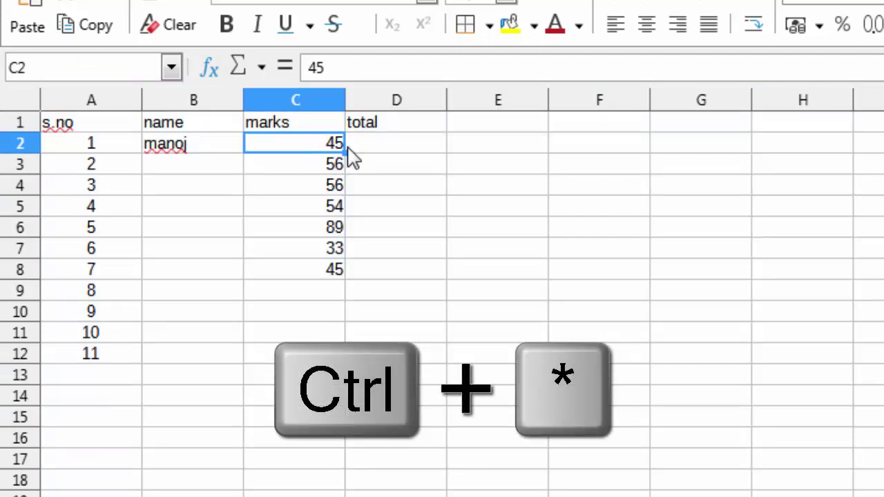
{"action": "key", "text": "ctrl+asterisk"}
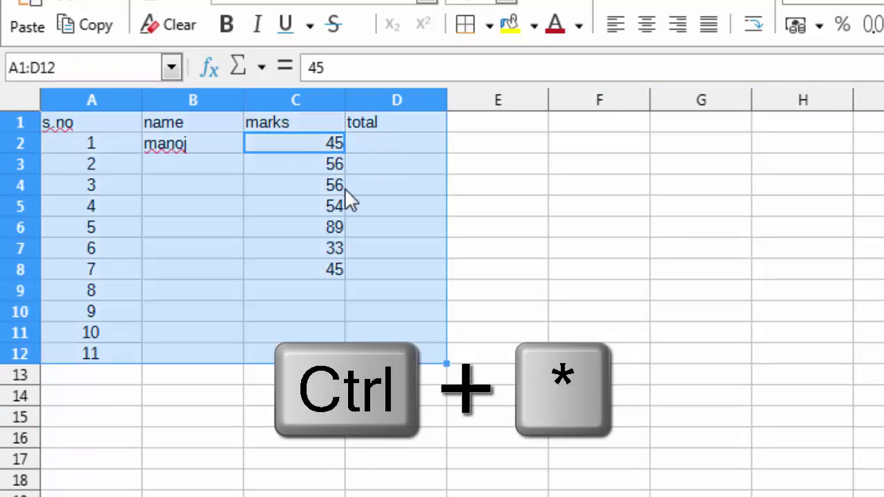
{"action": "left_click", "coordinate": [284, 200]}
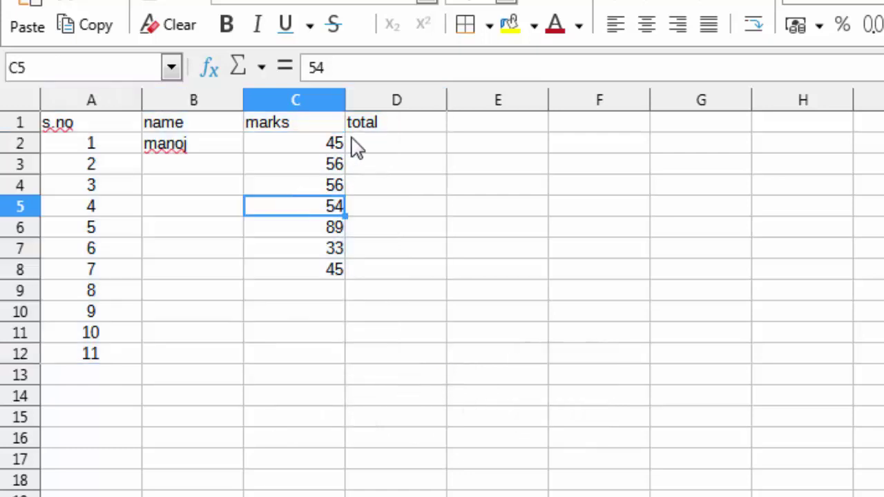
Type 'jhj' into cell E5, then return to C2.
{"action": "left_click", "coordinate": [503, 212]}
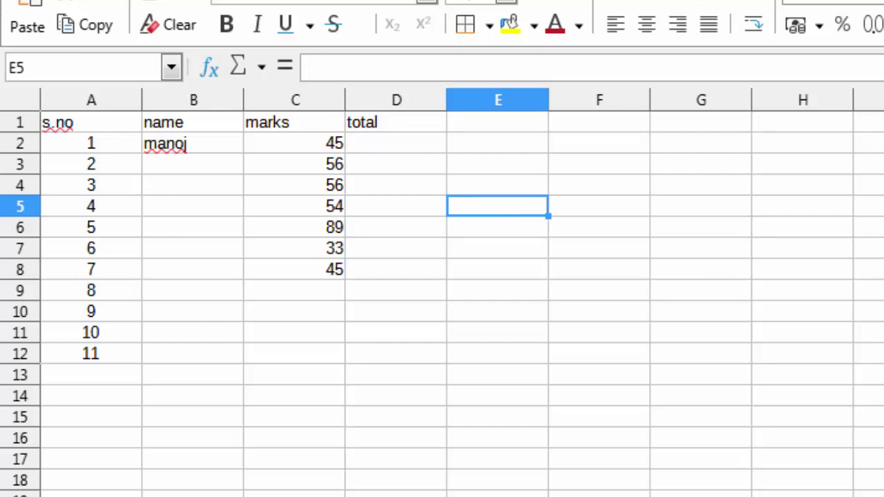
{"action": "type", "text": "jhj"}
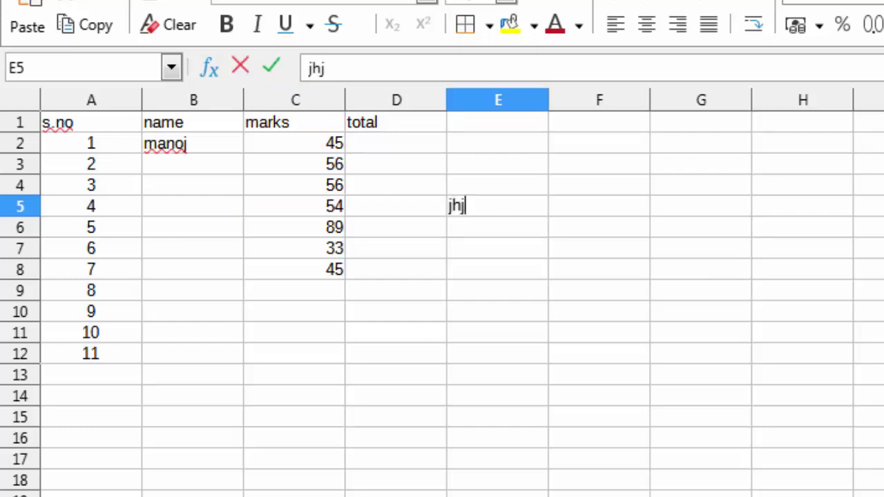
{"action": "key", "text": "Return"}
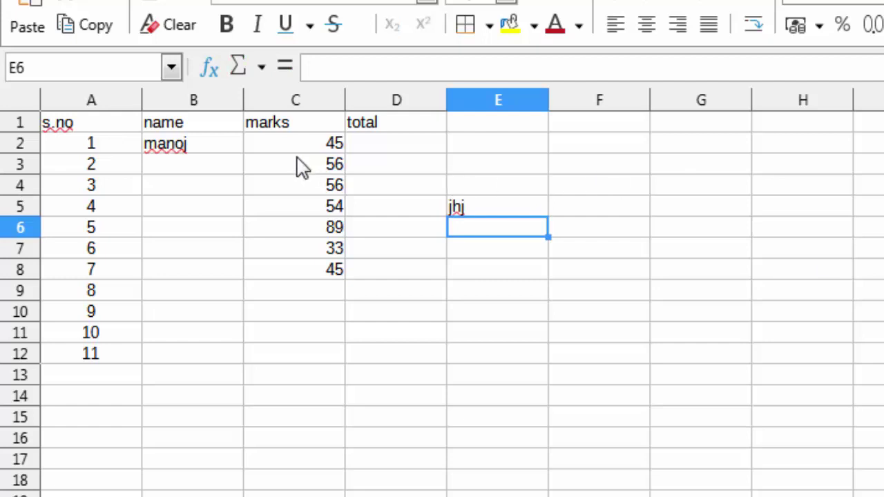
{"action": "left_click", "coordinate": [297, 144]}
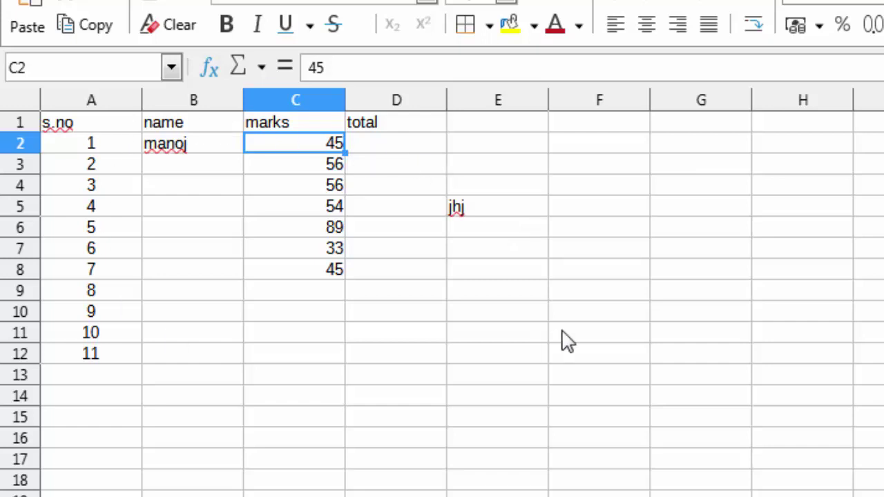
Select the data block A1:E12 with Ctrl+*, then type 'kjkjk' into G11.
{"action": "key", "text": "ctrl+KP_Multiply"}
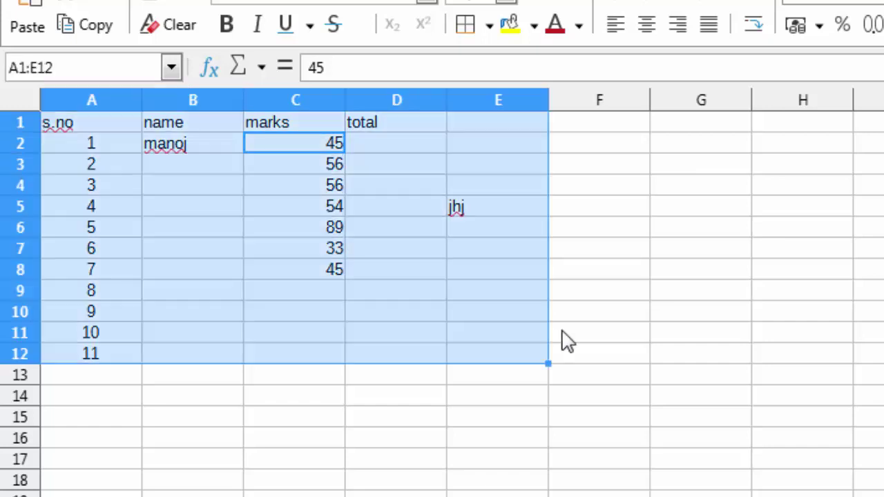
{"action": "left_click", "coordinate": [692, 332]}
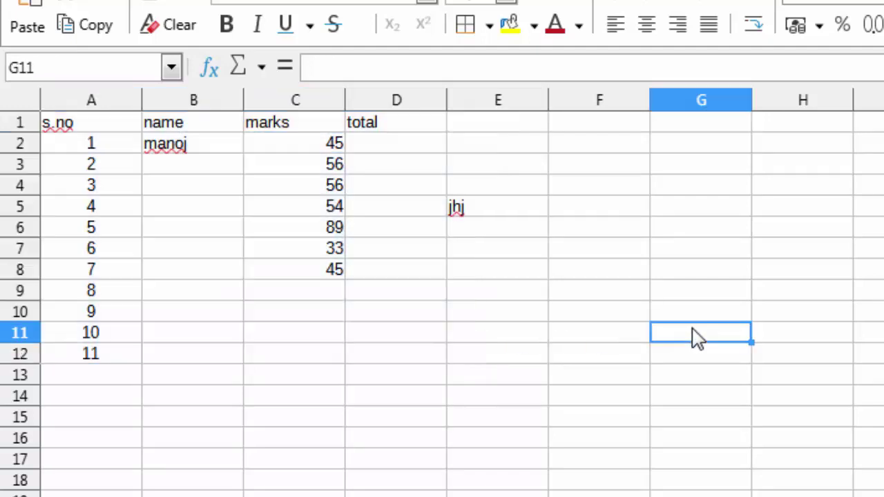
{"action": "type", "text": "kjkjk"}
{"action": "key", "text": "Return"}
{"action": "left_click", "coordinate": [297, 146]}
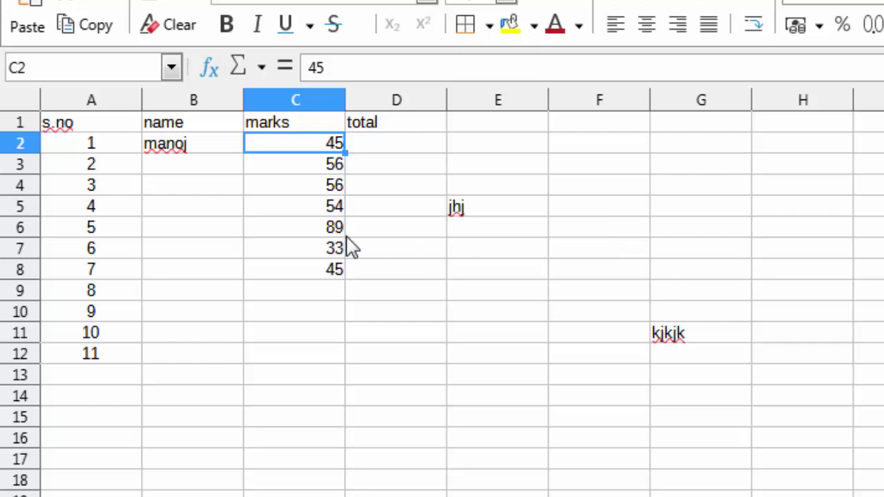
Reselect the data block with Ctrl+*, then type 'dfd' into F7.
{"action": "key", "text": "ctrl+KP_Multiply"}
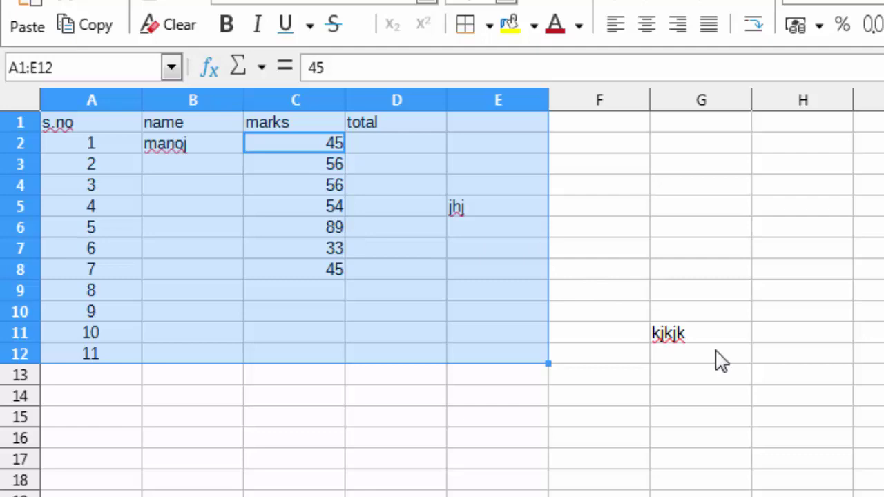
{"action": "left_click", "coordinate": [578, 207]}
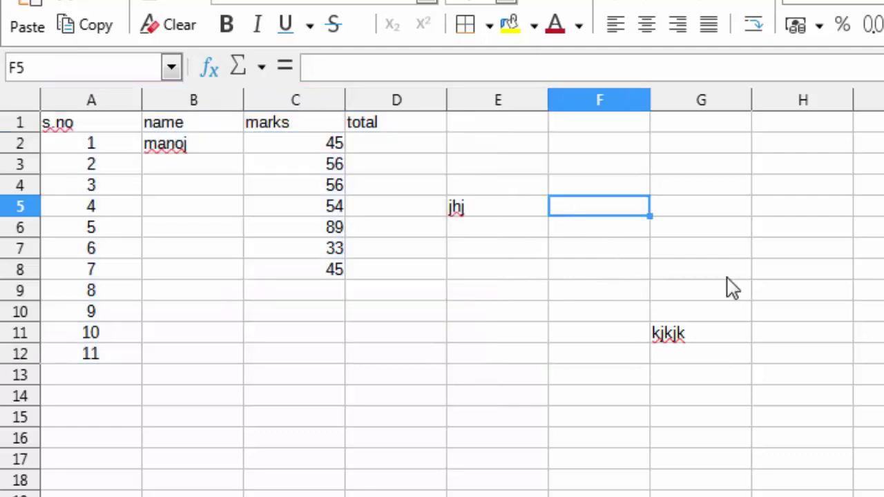
{"action": "key", "text": "Down"}
{"action": "key", "text": "Down"}
{"action": "type", "text": "dfd"}
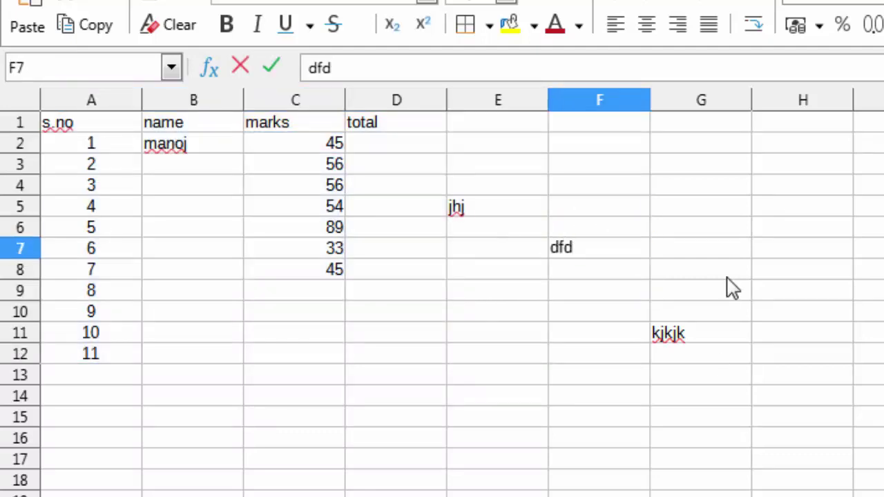
{"action": "left_click", "coordinate": [710, 278]}
{"action": "left_click", "coordinate": [336, 147]}
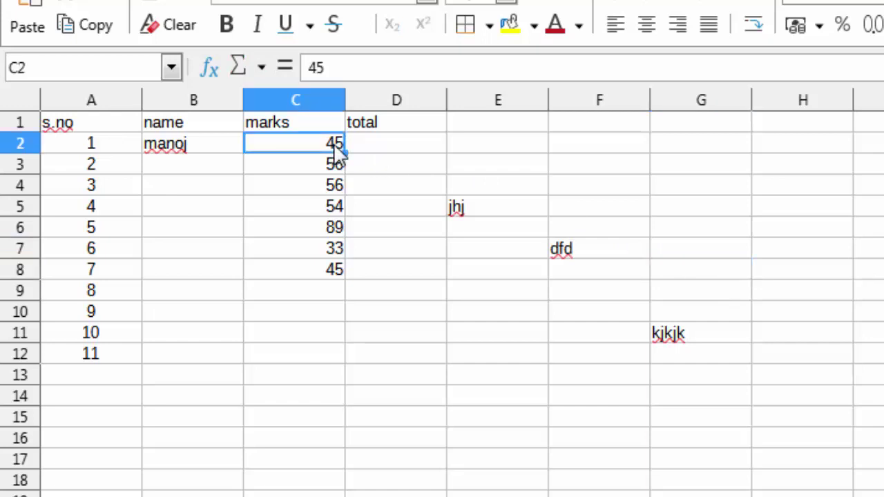
Select the expanded block A1:G12 with Ctrl+*, then the whole sheet with Ctrl+A, ending on F12.
{"action": "key", "text": "ctrl+KP_Multiply"}
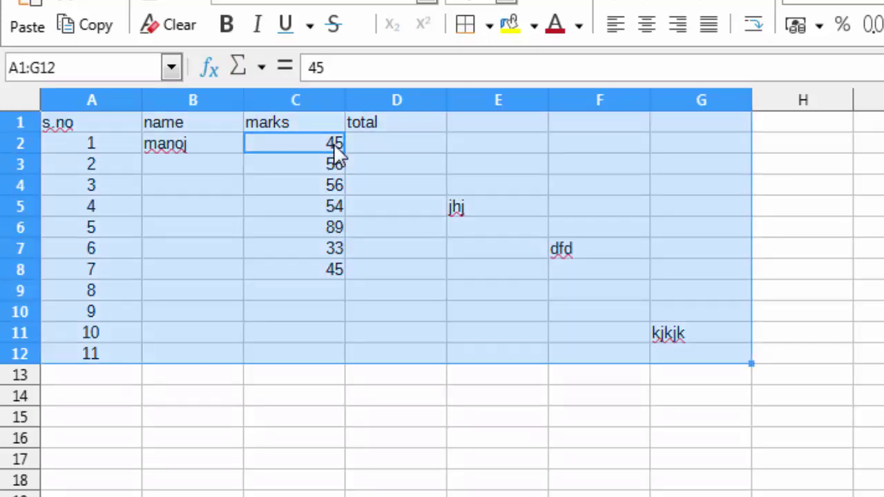
{"action": "left_click", "coordinate": [433, 254]}
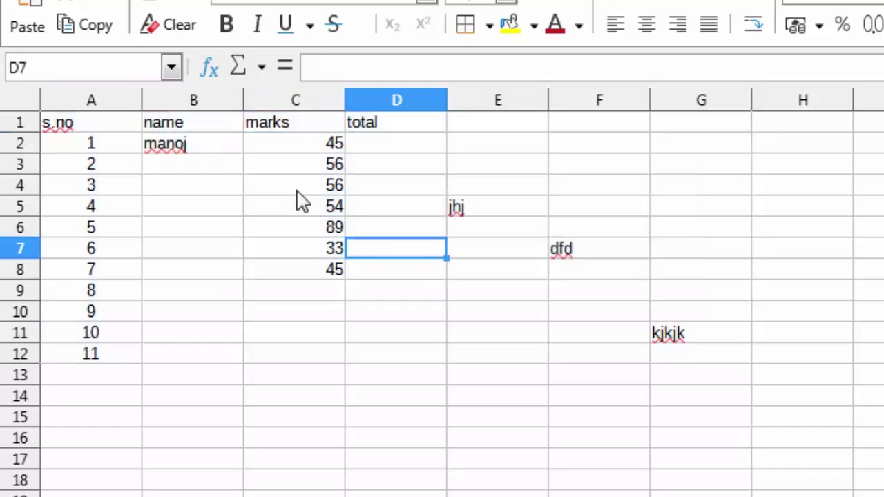
{"action": "left_click", "coordinate": [327, 193]}
{"action": "left_click", "coordinate": [401, 200]}
{"action": "left_click", "coordinate": [324, 233]}
{"action": "left_click", "coordinate": [327, 204]}
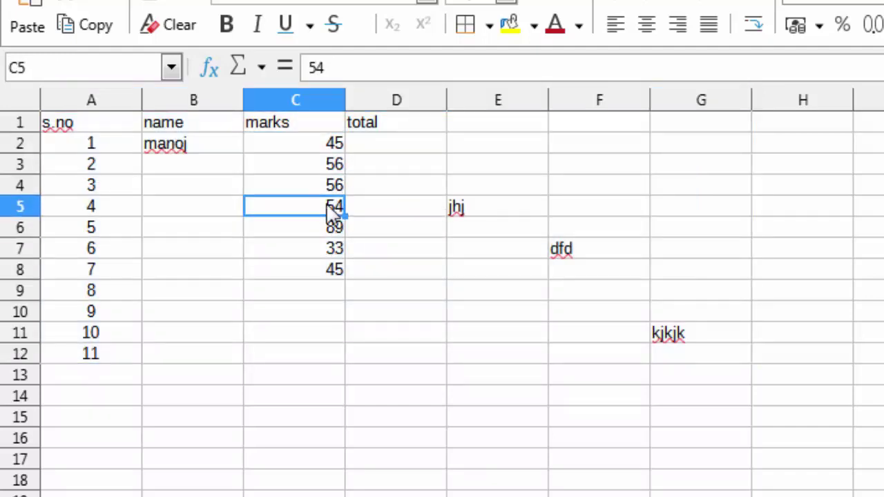
{"action": "key", "text": "ctrl+a"}
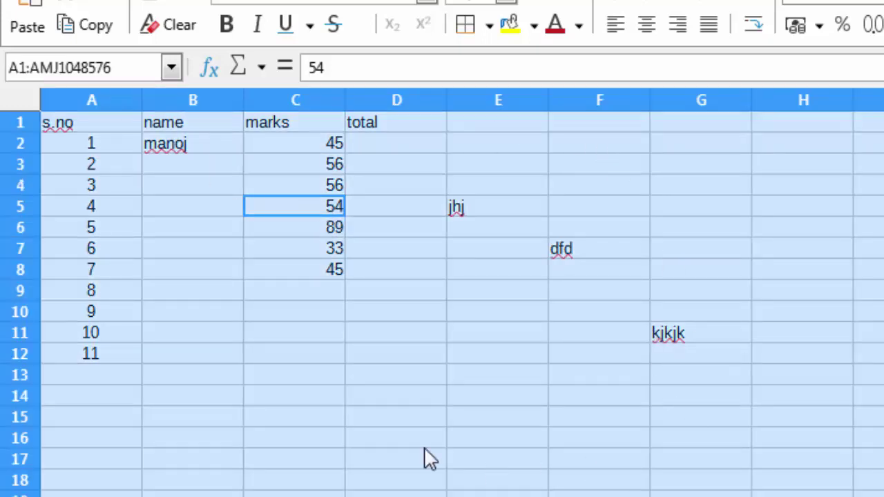
{"action": "left_click", "coordinate": [632, 358]}
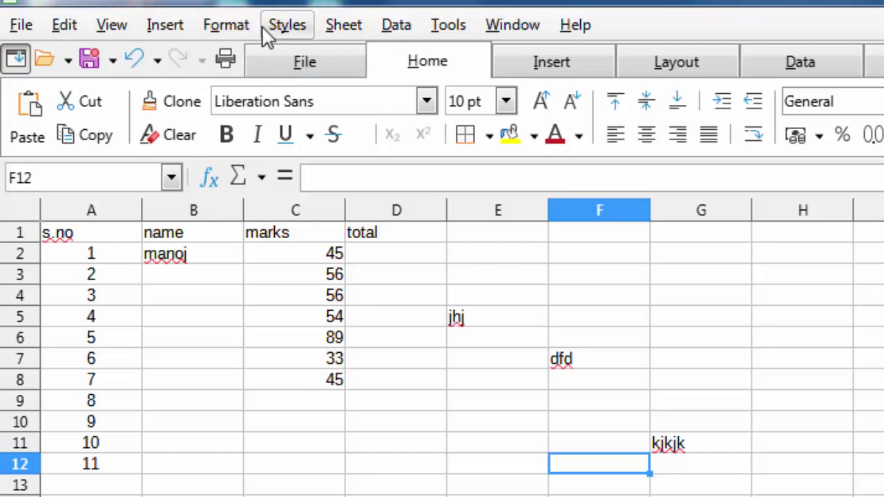
{"action": "left_click", "coordinate": [345, 29]}
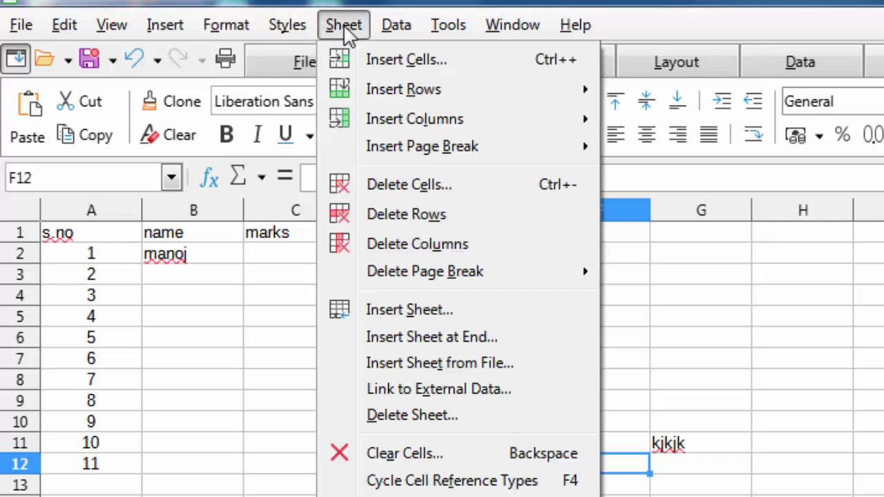
{"action": "mouse_move", "coordinate": [391, 98]}
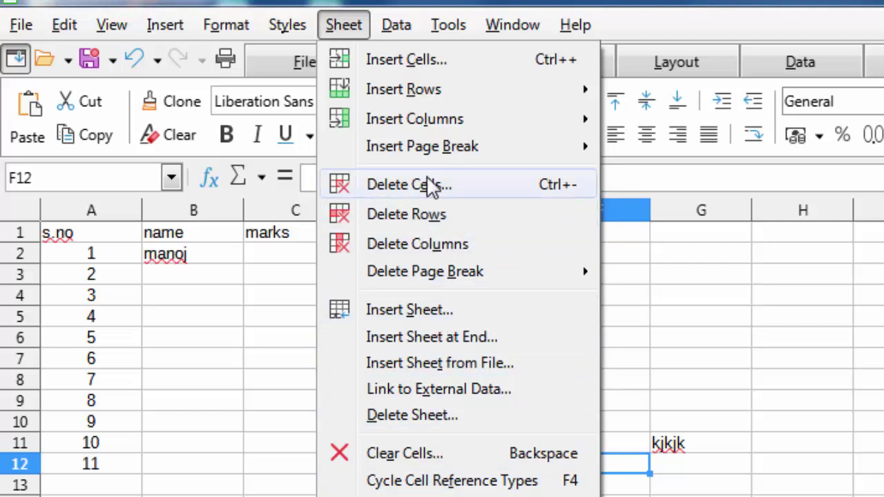
{"action": "mouse_move", "coordinate": [290, 30]}
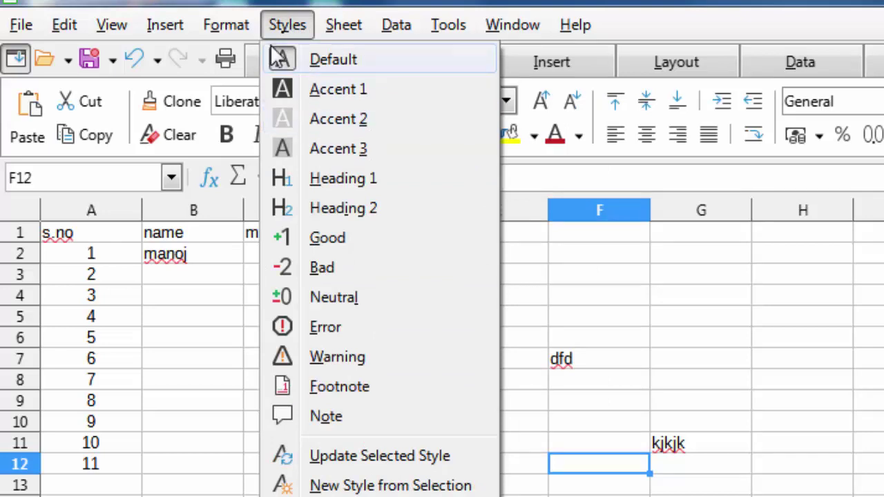
{"action": "left_click", "coordinate": [517, 271]}
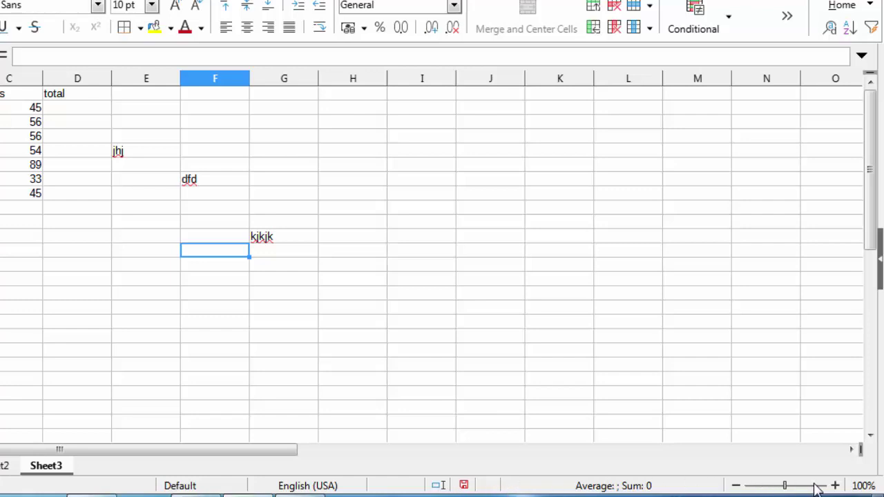
{"action": "left_click", "coordinate": [835, 486]}
{"action": "left_click", "coordinate": [835, 486]}
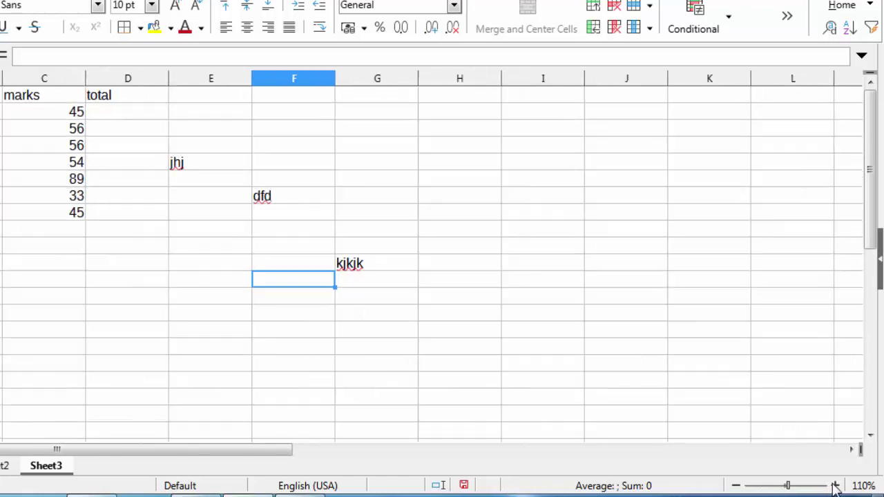
{"action": "left_click", "coordinate": [835, 487]}
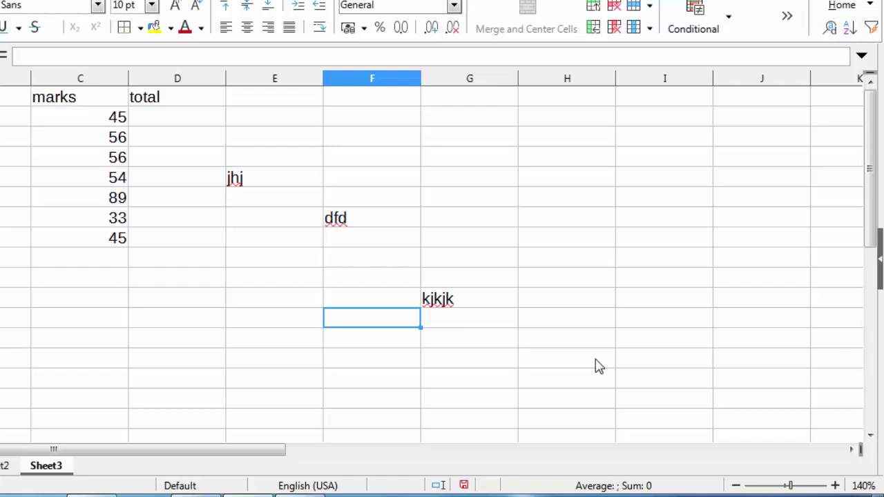
{"action": "scroll", "coordinate": [598, 366], "scroll_direction": "up", "scroll_amount": 5}
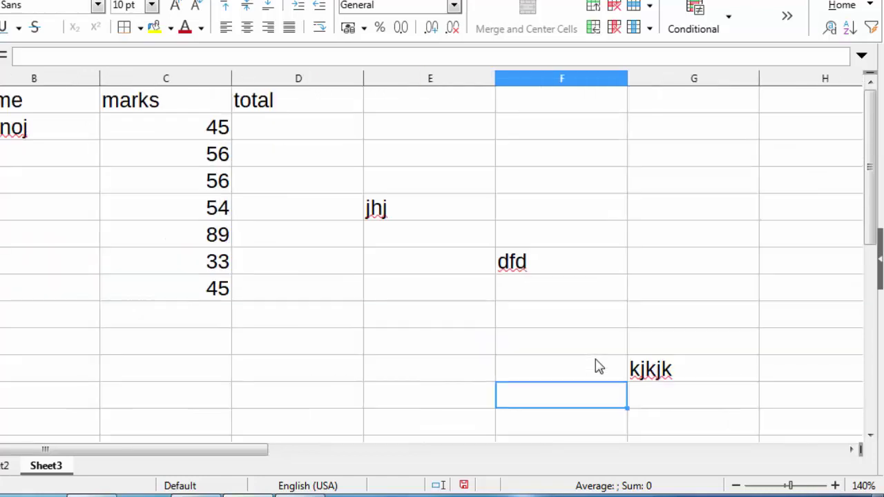
{"action": "scroll", "coordinate": [598, 366], "scroll_direction": "down", "scroll_amount": 5}
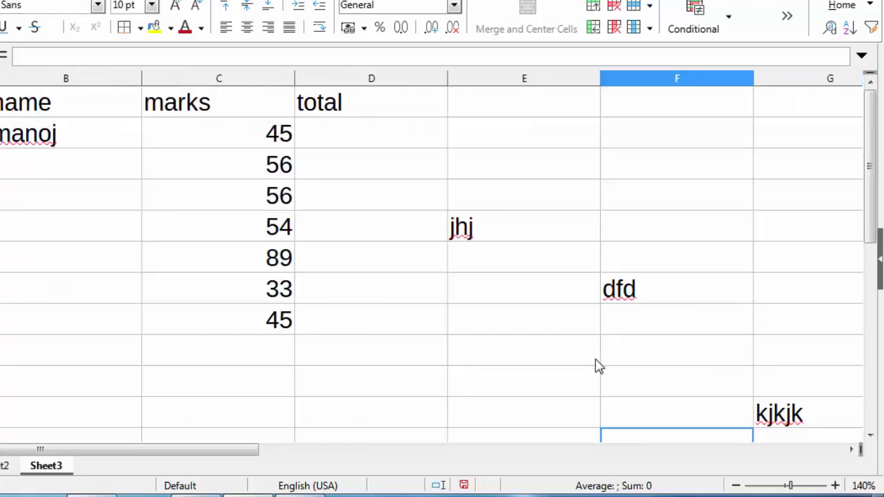
{"action": "scroll", "coordinate": [598, 366], "scroll_direction": "down", "scroll_amount": 3}
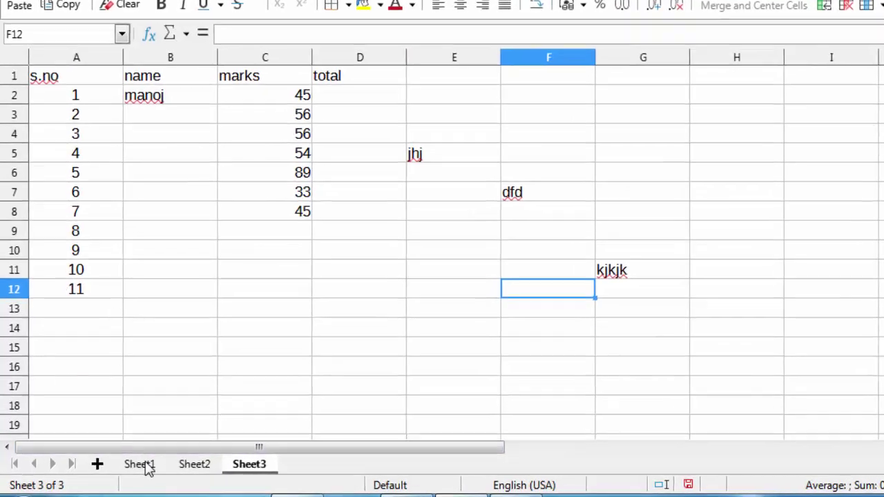
{"action": "left_click", "coordinate": [138, 467]}
{"action": "right_click", "coordinate": [141, 468]}
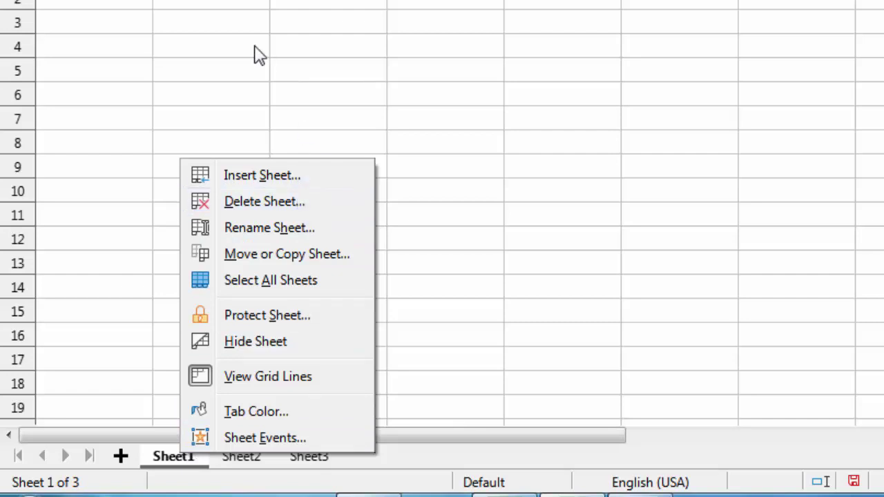
{"action": "key", "text": "Escape"}
{"action": "left_click", "coordinate": [302, 457]}
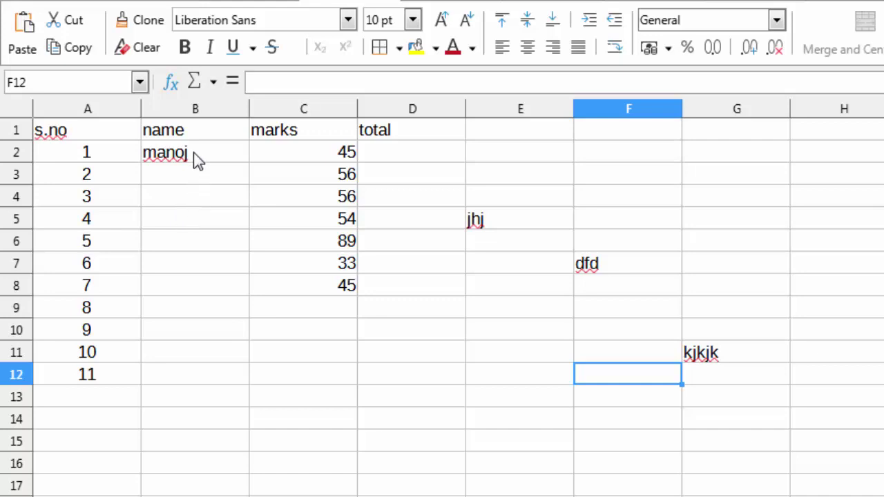
Select cell B4 and bring up the Insert Cells dialog with Ctrl++.
{"action": "left_click", "coordinate": [195, 156]}
{"action": "left_click", "coordinate": [206, 211]}
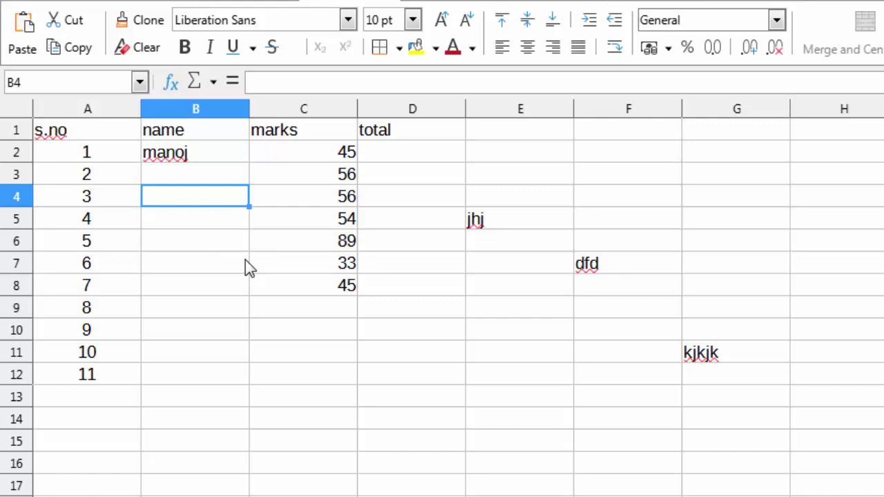
{"action": "key", "text": "ctrl+plus"}
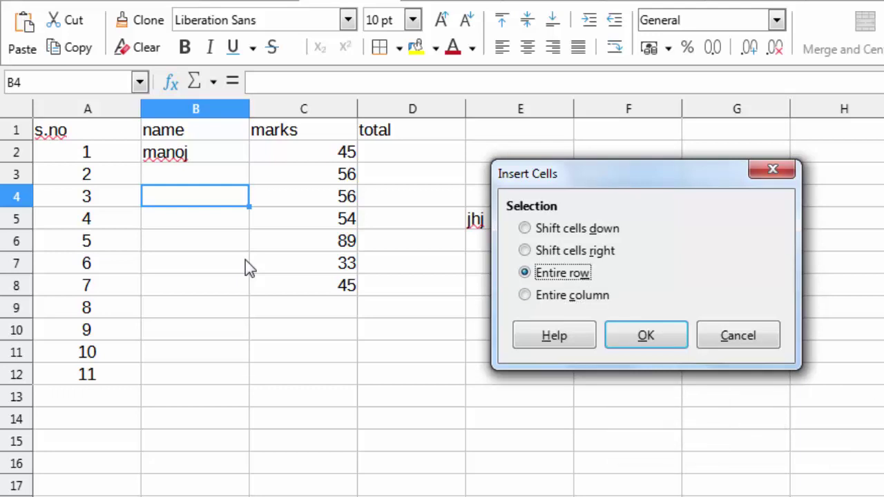
Insert an entire empty row at row 4, then an entire empty column at B.
{"action": "key", "text": "Return"}
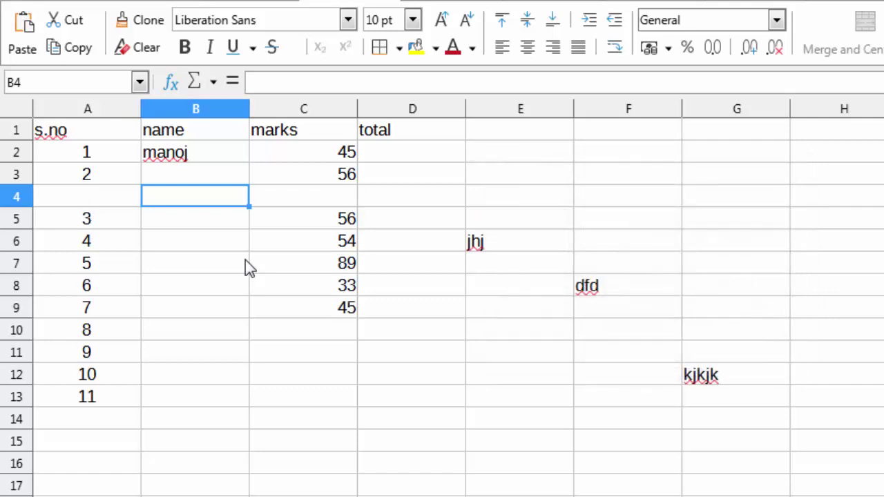
{"action": "key", "text": "ctrl+plus"}
{"action": "key", "text": "Down"}
{"action": "key", "text": "Return"}
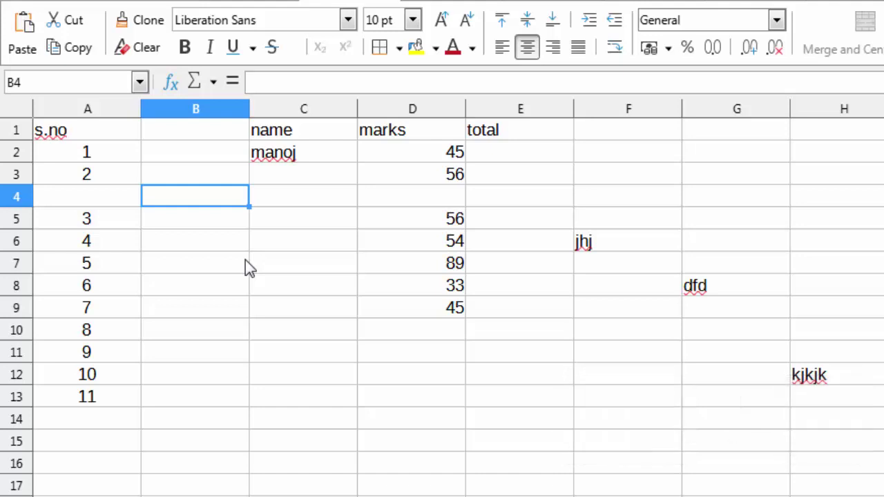
Delete the entire empty column B using Ctrl+- and the Delete Cells dialog.
{"action": "key", "text": "ctrl+minus"}
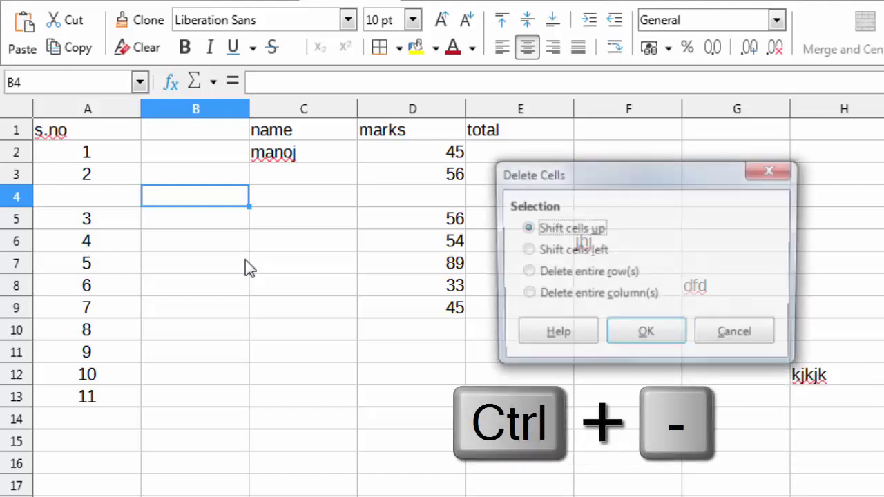
{"action": "key", "text": "Down"}
{"action": "key", "text": "Down"}
{"action": "key", "text": "Down"}
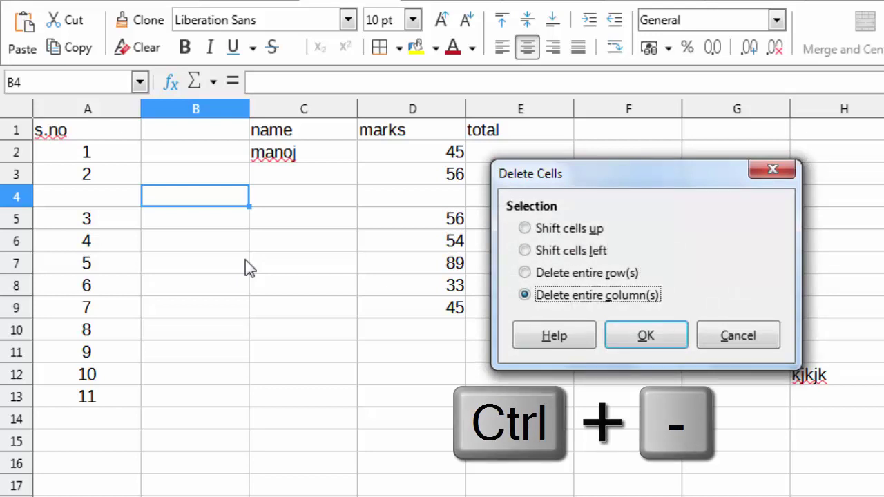
{"action": "key", "text": "Return"}
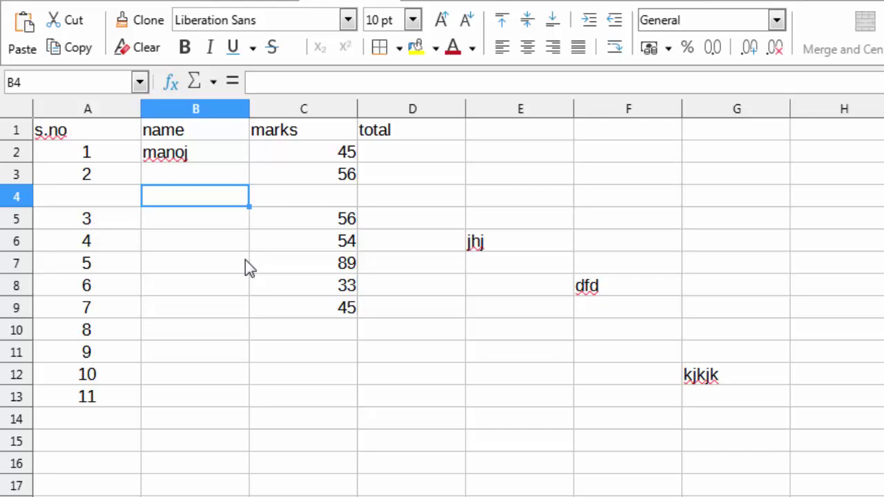
Move the active cell along row 4 to A4.
{"action": "key", "text": "Left"}
{"action": "key", "text": "Right"}
{"action": "key", "text": "Right"}
{"action": "key", "text": "Right"}
{"action": "key", "text": "Left"}
{"action": "key", "text": "Left"}
{"action": "key", "text": "Left"}
{"action": "key", "text": "ctrl+e"}
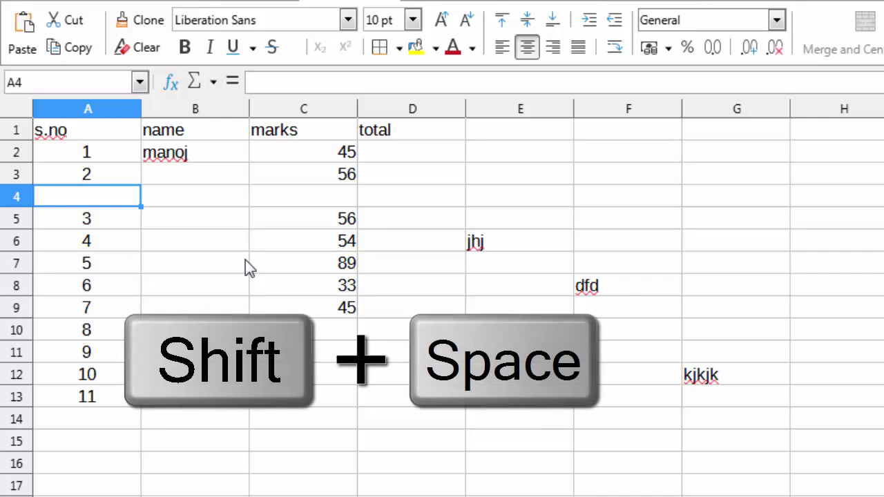
Select row 4 with Shift+Space, delete it from the context menu, then move to B4.
{"action": "key", "text": "shift+space"}
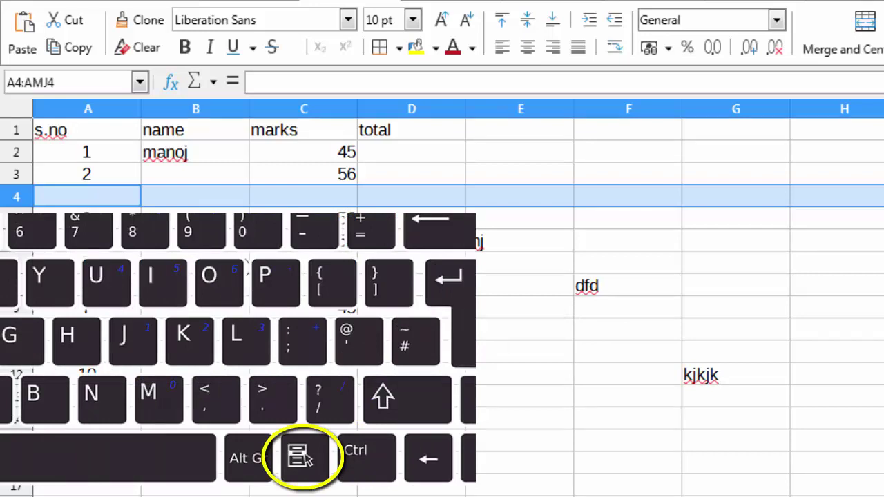
{"action": "key", "text": "Menu"}
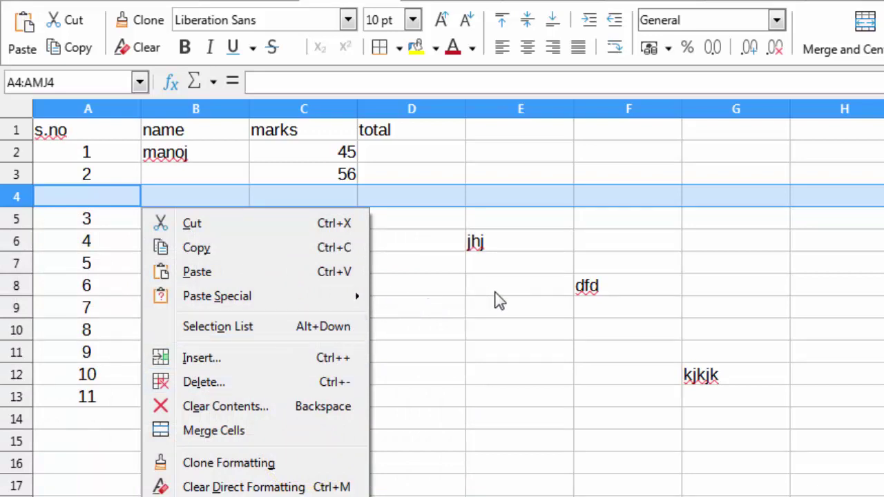
{"action": "key", "text": "d"}
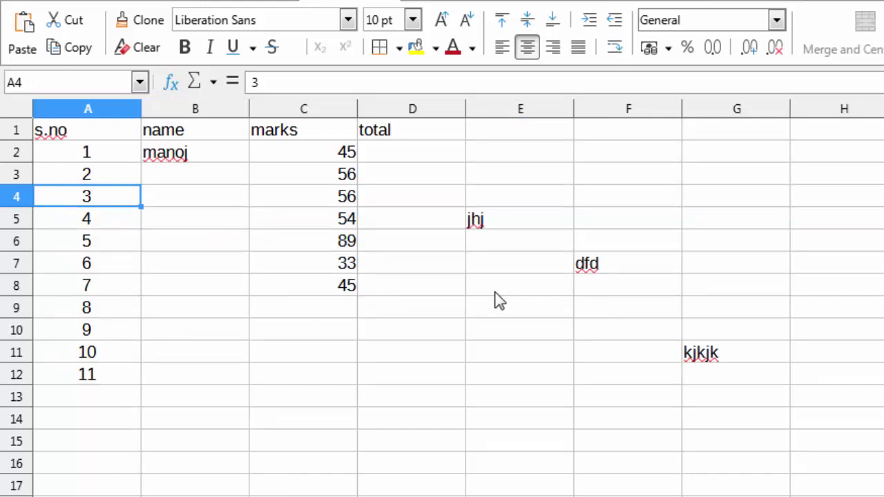
{"action": "key", "text": "Right"}
{"action": "key", "text": "ctrl+space"}
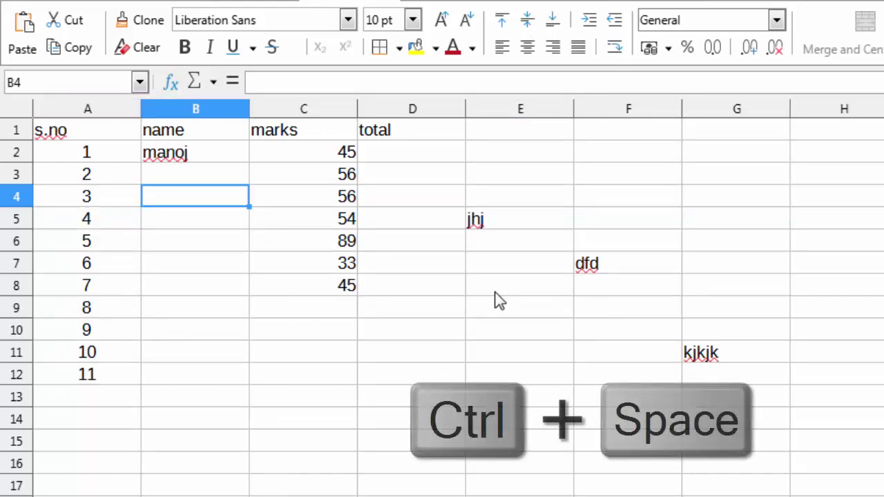
Delete columns B and C (name and marks), then narrow the new column B.
{"action": "key", "text": "ctrl+space"}
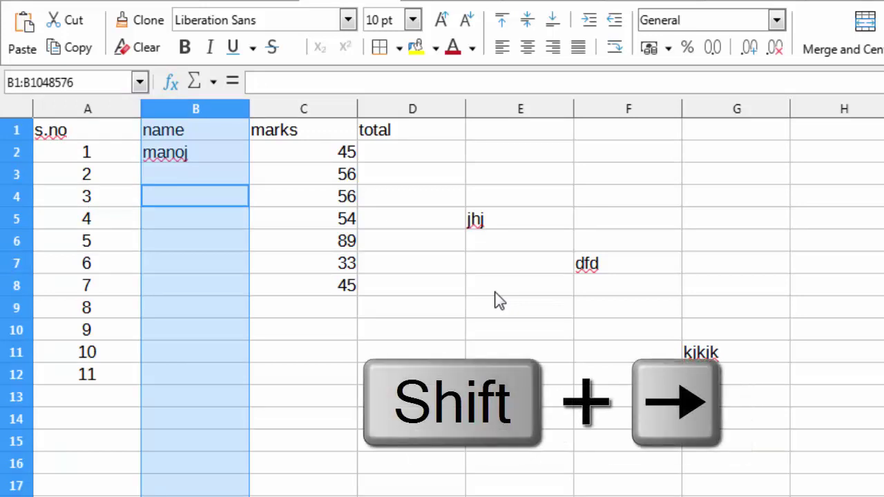
{"action": "key", "text": "shift+Right"}
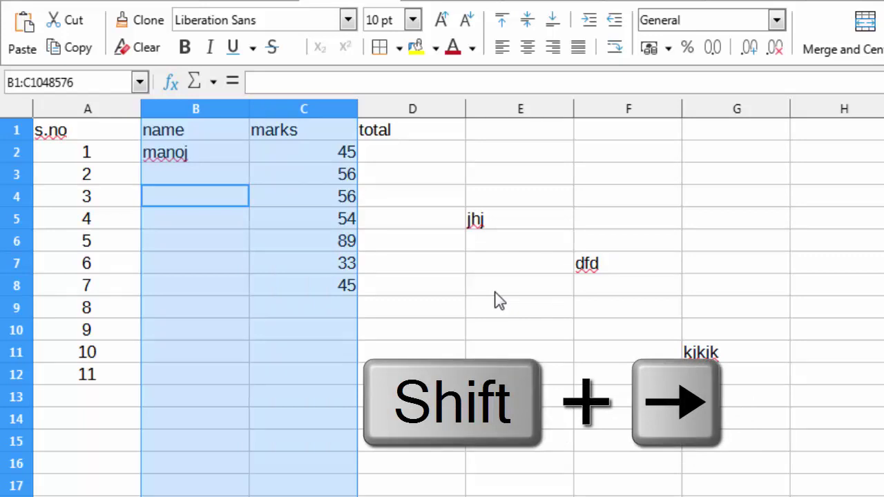
{"action": "key", "text": "Menu"}
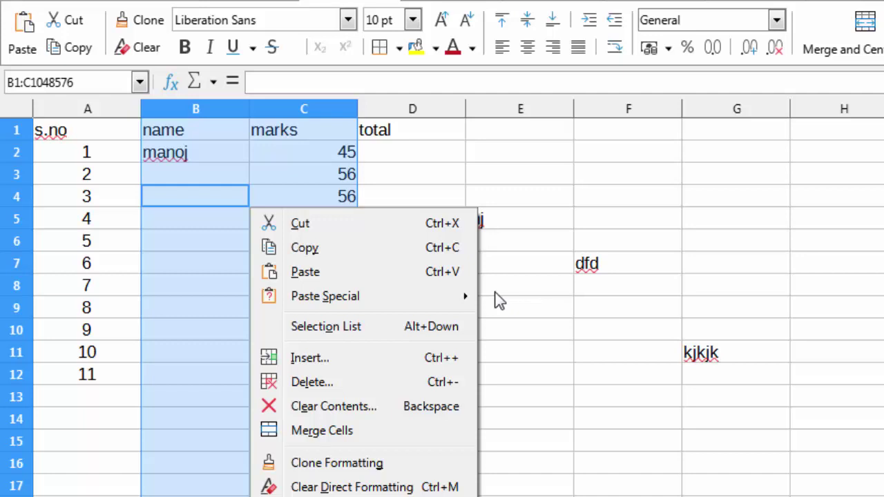
{"action": "key", "text": "d"}
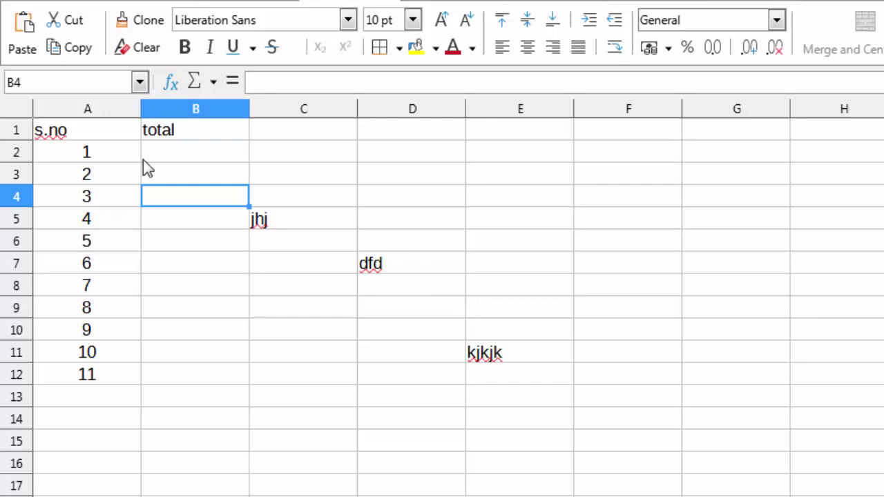
{"action": "key", "text": "alt+Left"}
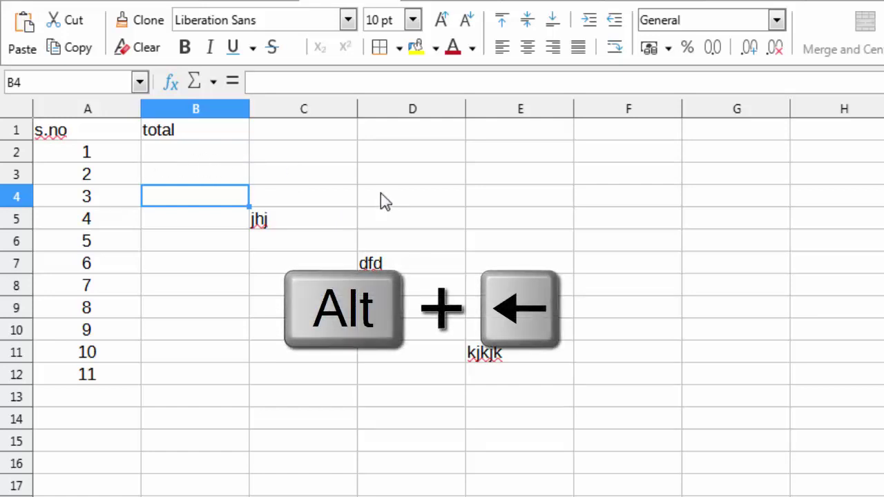
Adjust column B's width, narrowing it once and then widening it two steps.
{"action": "key", "text": "alt+Left"}
{"action": "key", "text": "alt+Left"}
{"action": "key", "text": "alt+Left"}
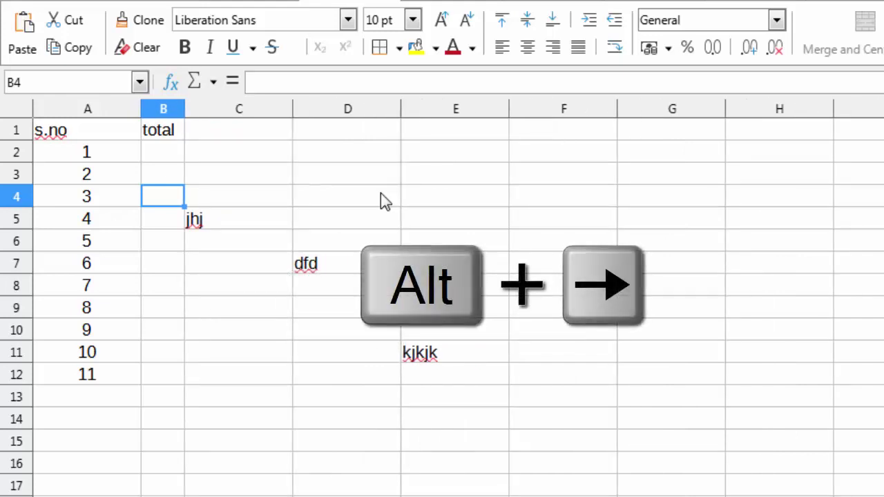
{"action": "key", "text": "alt+Right"}
{"action": "key", "text": "alt+Right"}
{"action": "key", "text": "alt+Right"}
{"action": "key", "text": "alt+Right"}
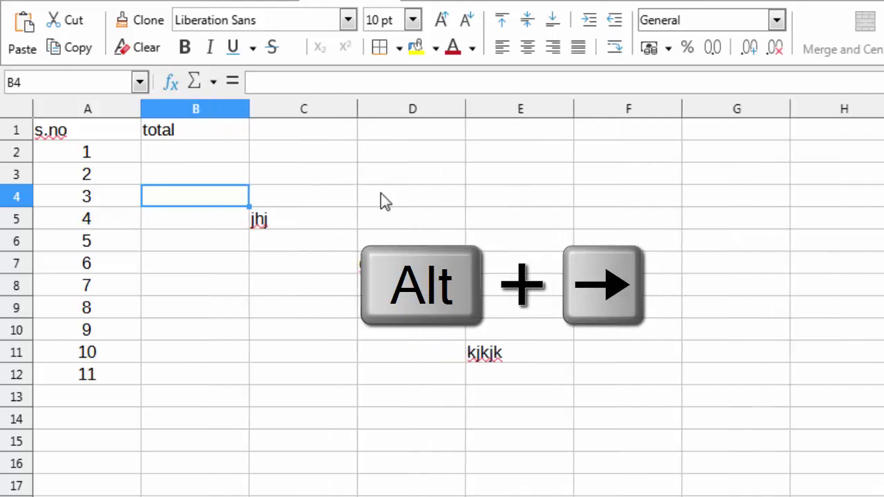
{"action": "key", "text": "alt+Right"}
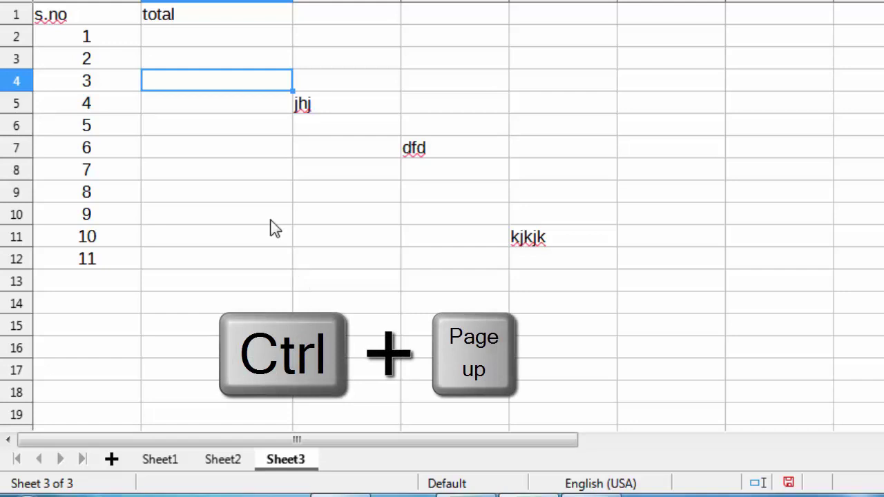
Step back to Sheet1, then forward through Sheet2 to Sheet3 with the data.
{"action": "key", "text": "ctrl+Page_Up"}
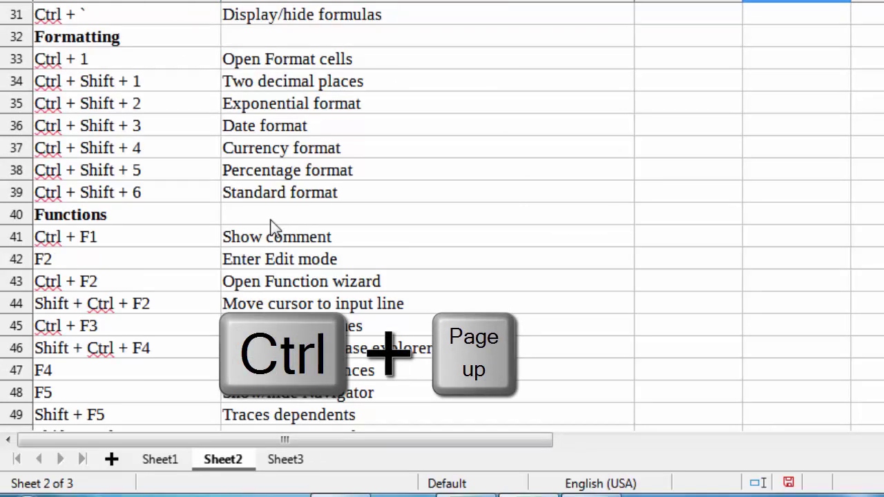
{"action": "key", "text": "ctrl+Page_Up"}
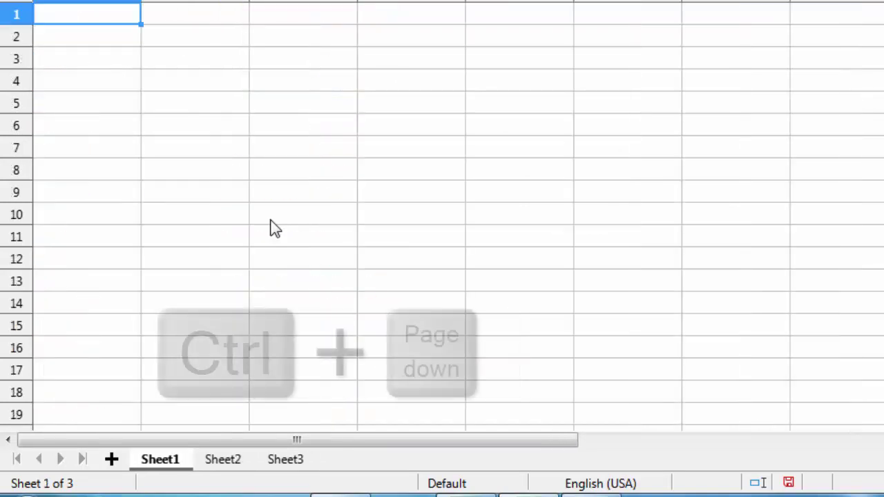
{"action": "key", "text": "ctrl+Page_Down"}
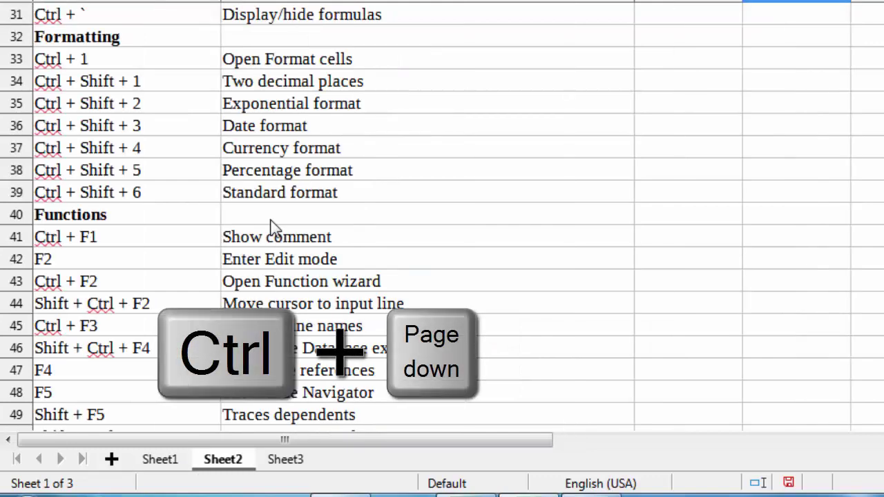
{"action": "key", "text": "ctrl+Page_Down"}
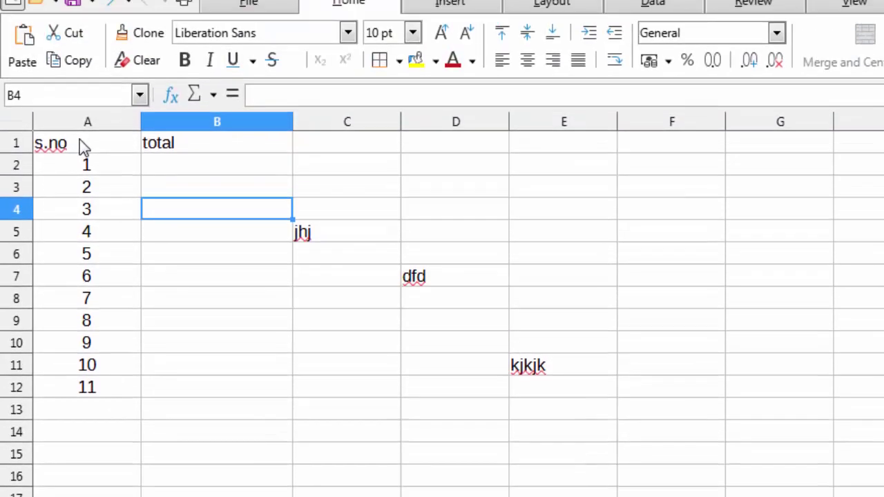
Apply outer and all inner black borders to the table A1:E13.
{"action": "left_click_drag", "start_coordinate": [80, 140], "coordinate": [509, 403]}
{"action": "left_click", "coordinate": [76, 138]}
{"action": "left_click_drag", "start_coordinate": [75, 145], "coordinate": [544, 405]}
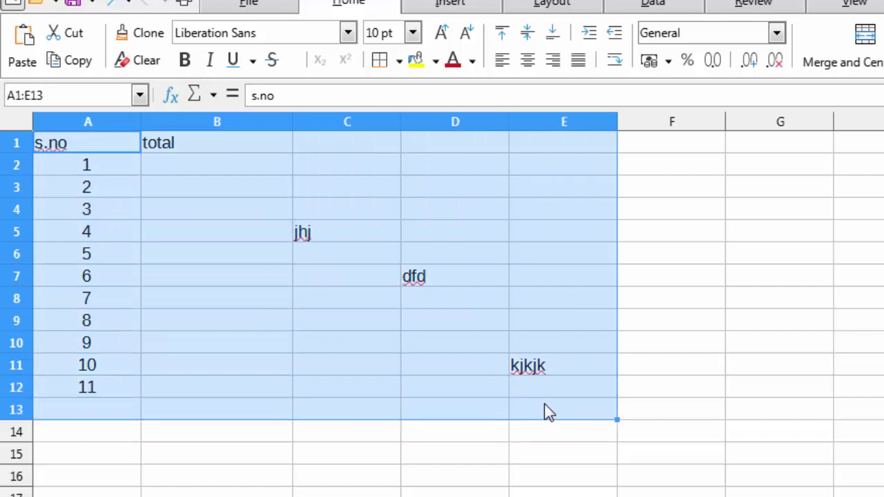
{"action": "left_click", "coordinate": [401, 61]}
{"action": "left_click", "coordinate": [467, 169]}
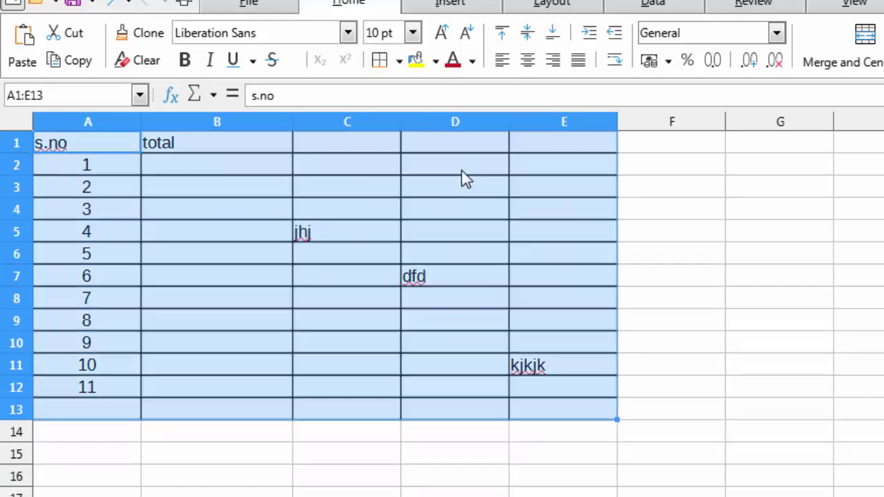
Format header row A1:E1 with orange background, bold text and centre alignment.
{"action": "left_click", "coordinate": [89, 147]}
{"action": "left_click_drag", "start_coordinate": [93, 142], "coordinate": [560, 157]}
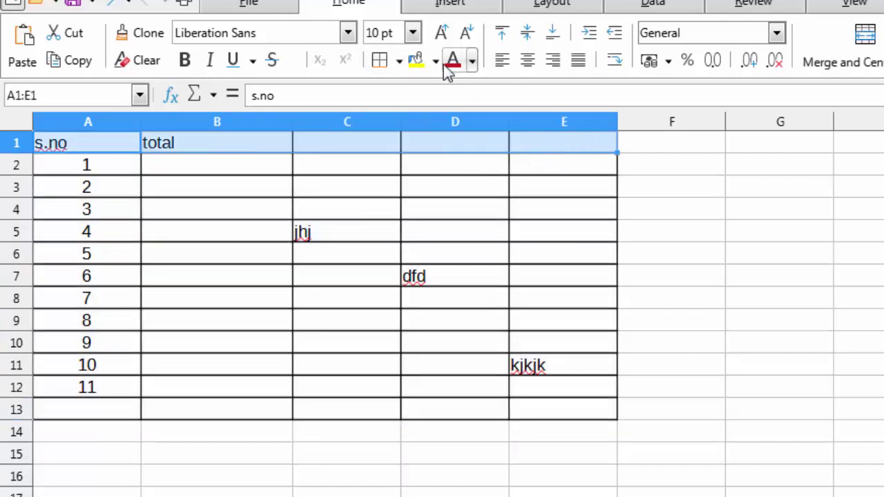
{"action": "left_click", "coordinate": [436, 61]}
{"action": "left_click", "coordinate": [457, 199]}
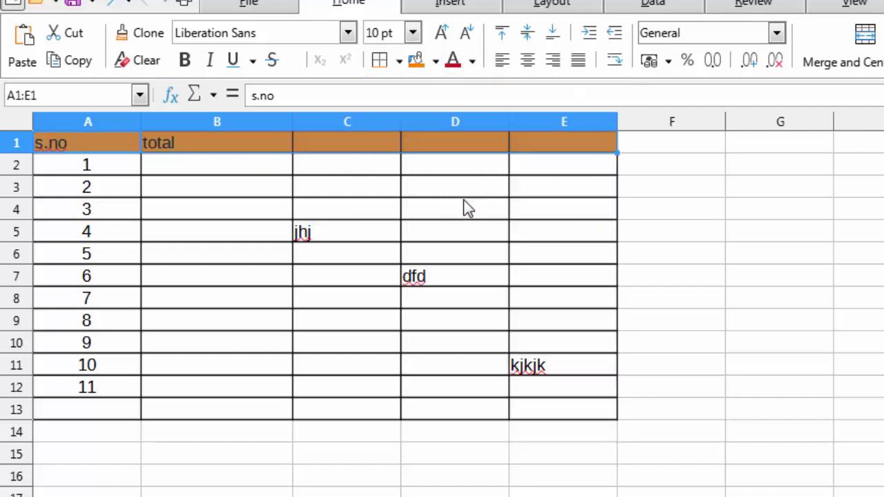
{"action": "key", "text": "ctrl+b"}
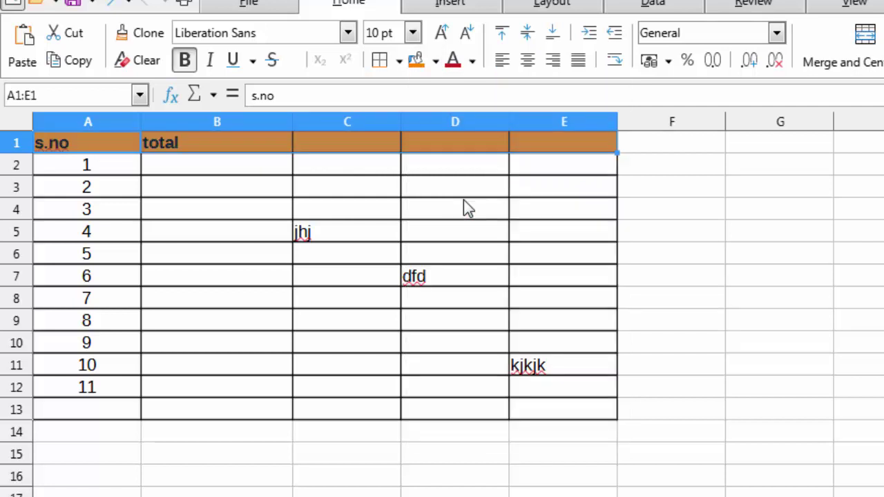
{"action": "left_click", "coordinate": [527, 61]}
{"action": "left_click", "coordinate": [276, 191]}
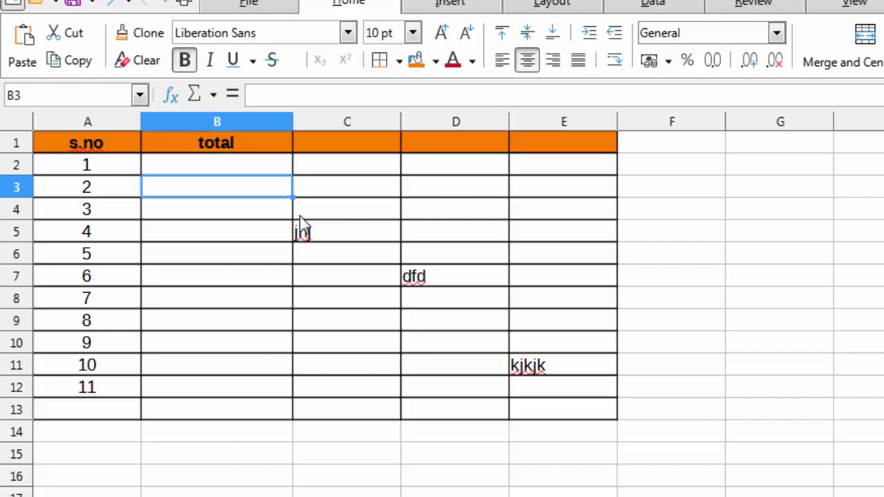
{"action": "left_click", "coordinate": [447, 217]}
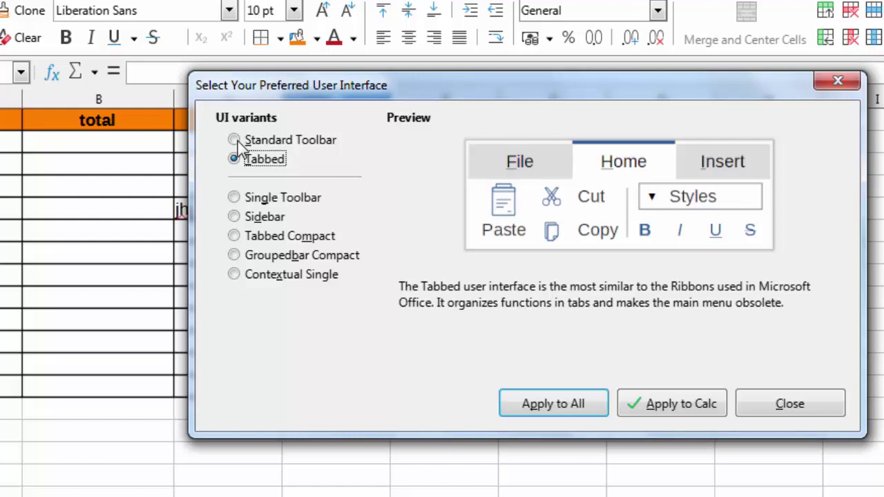
Choose the Standard Toolbar user interface, apply it to Calc, and close the chooser.
{"action": "left_click", "coordinate": [236, 141]}
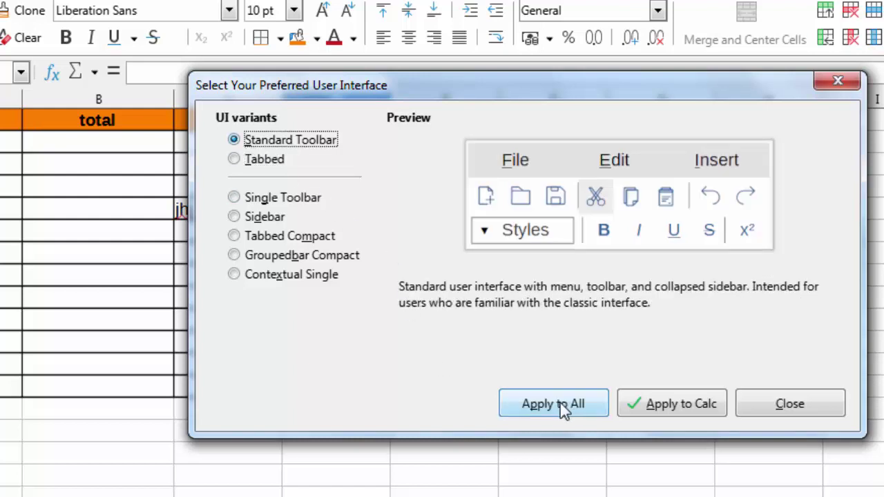
{"action": "left_click", "coordinate": [681, 405]}
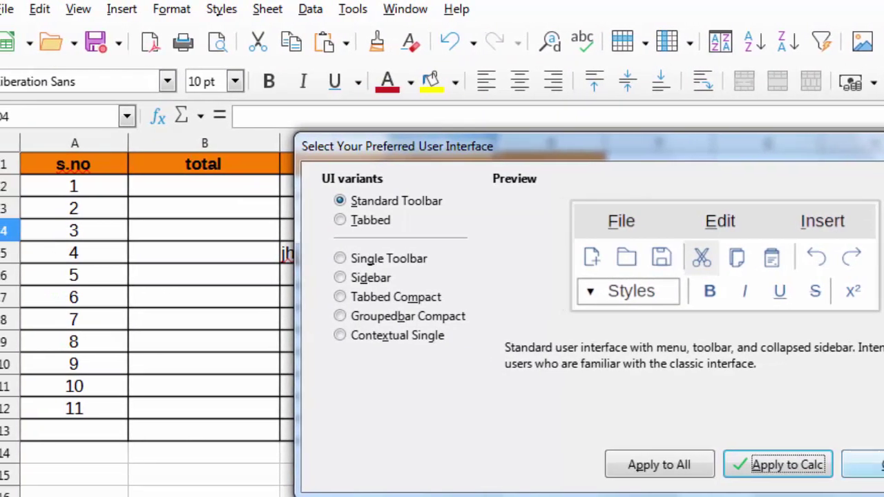
{"action": "left_click", "coordinate": [864, 465]}
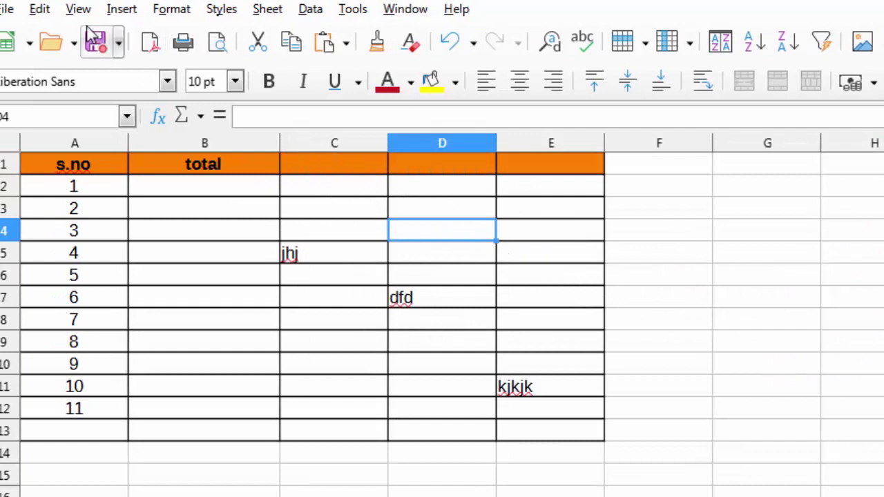
{"action": "left_click", "coordinate": [78, 9]}
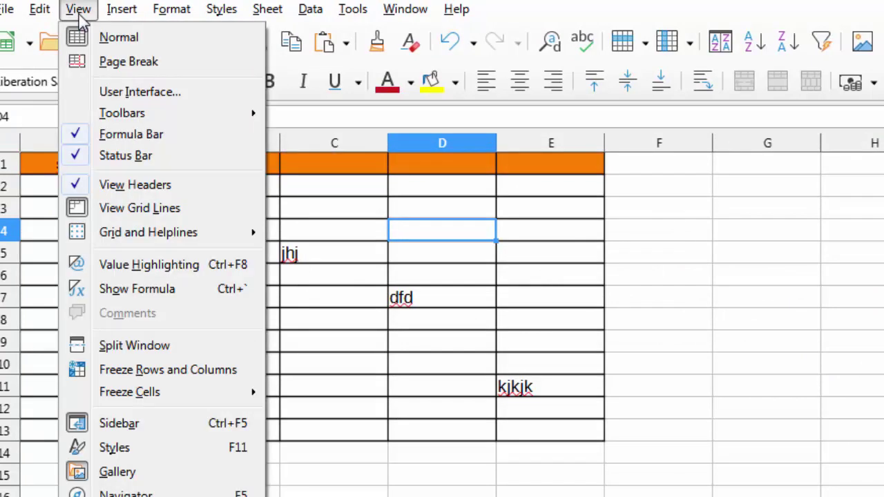
{"action": "mouse_move", "coordinate": [115, 16]}
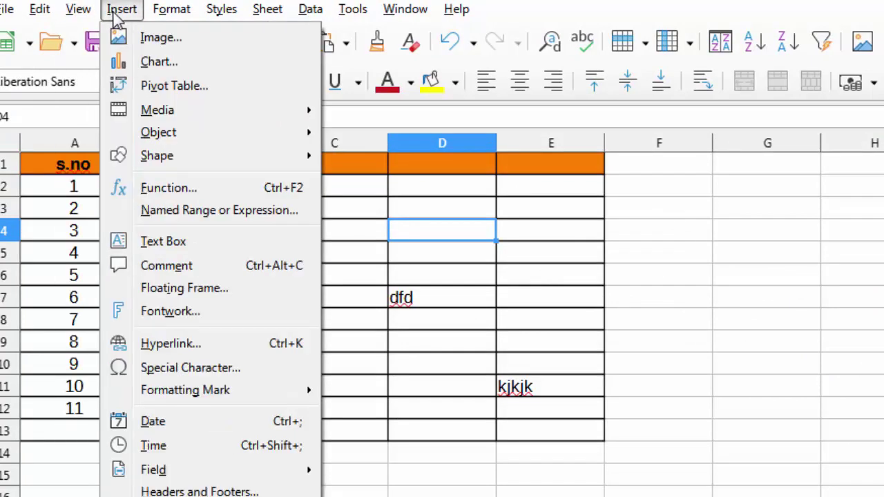
{"action": "mouse_move", "coordinate": [154, 14]}
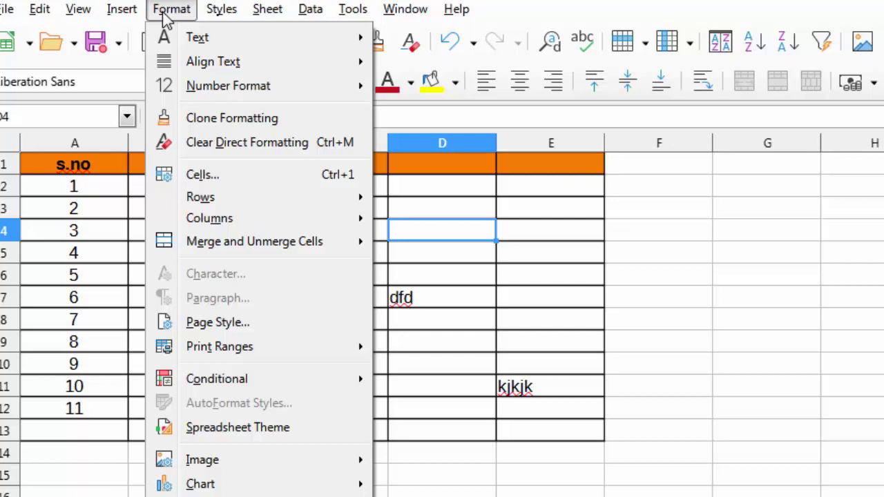
{"action": "left_click", "coordinate": [166, 17]}
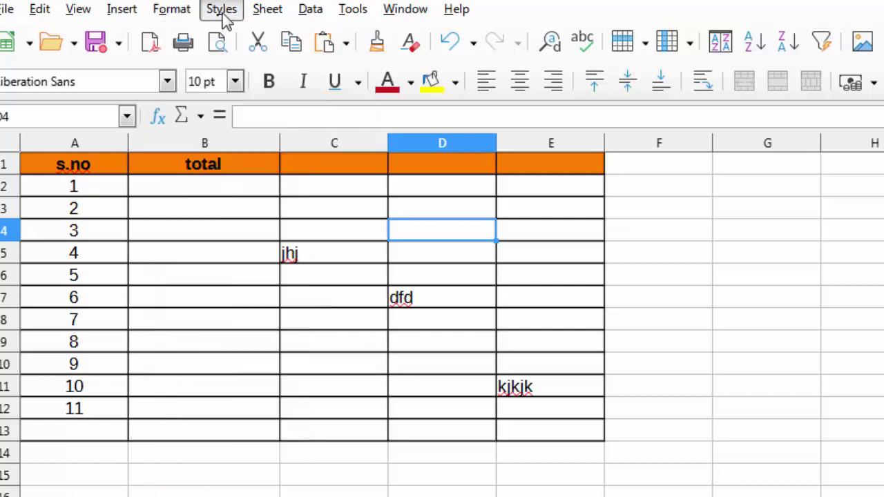
{"action": "left_click", "coordinate": [267, 9]}
{"action": "left_click", "coordinate": [639, 312]}
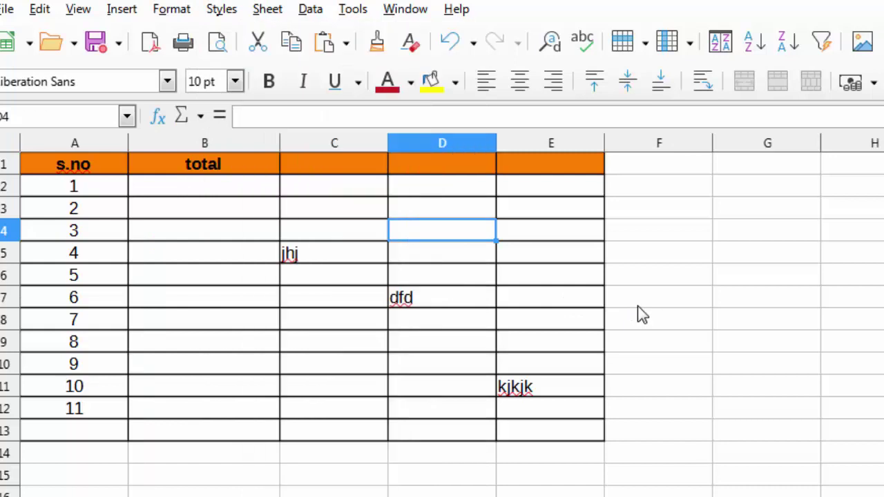
{"action": "left_click", "coordinate": [337, 369]}
{"action": "left_click", "coordinate": [228, 368]}
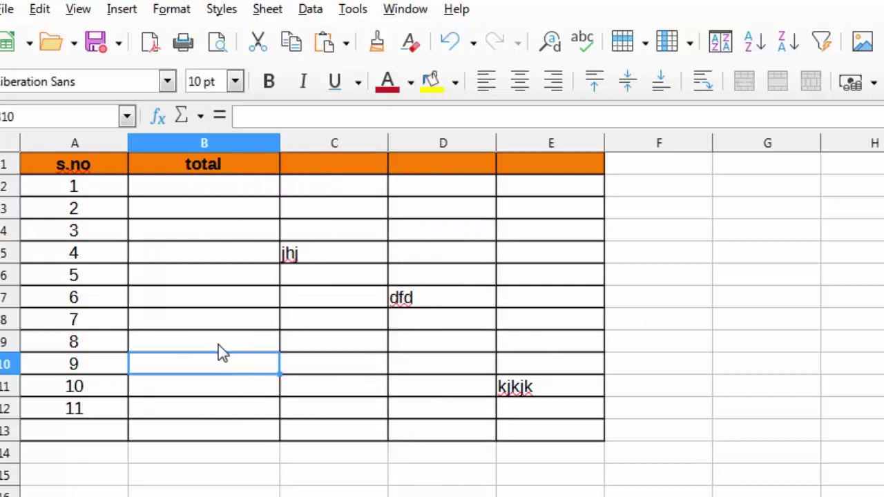
{"action": "left_click", "coordinate": [227, 339]}
{"action": "left_click", "coordinate": [234, 317]}
{"action": "left_click_drag", "start_coordinate": [224, 214], "coordinate": [228, 397]}
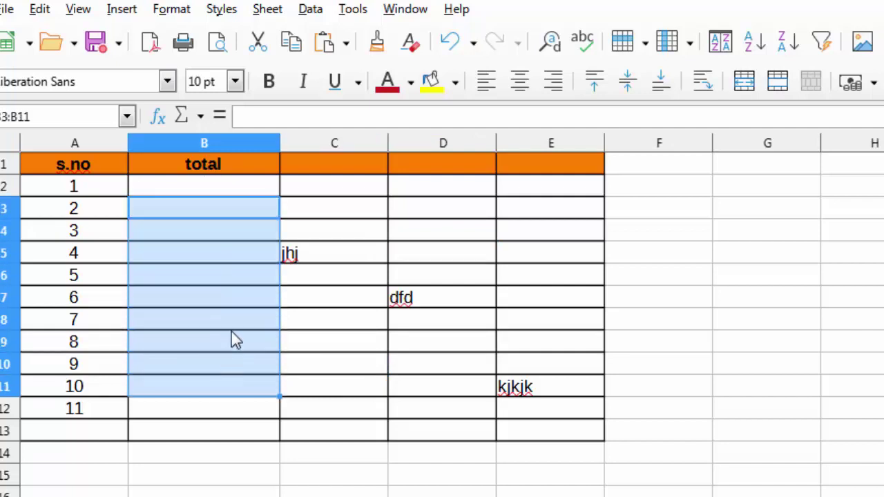
{"action": "key", "text": "ctrl+1"}
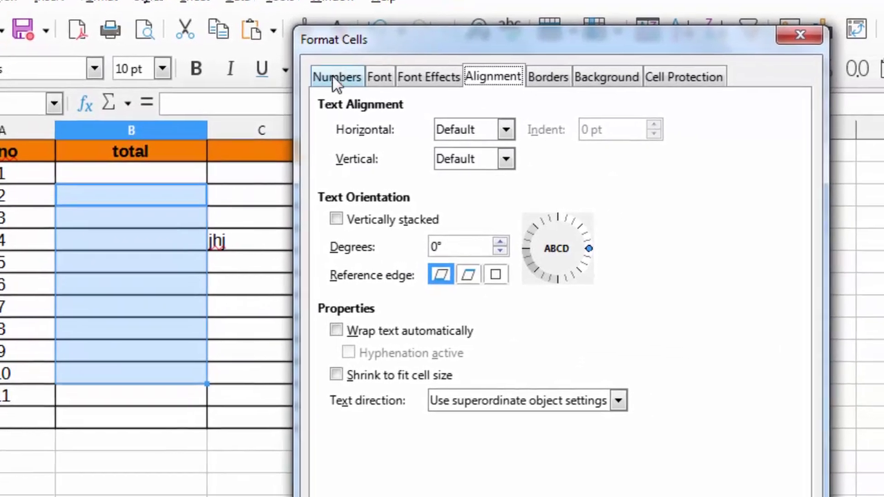
{"action": "left_click", "coordinate": [411, 90]}
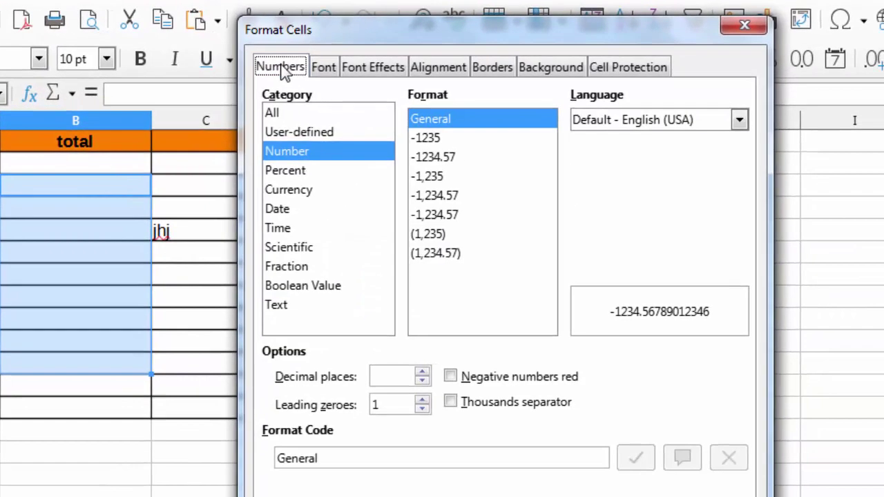
{"action": "left_click", "coordinate": [325, 69]}
{"action": "left_click", "coordinate": [364, 67]}
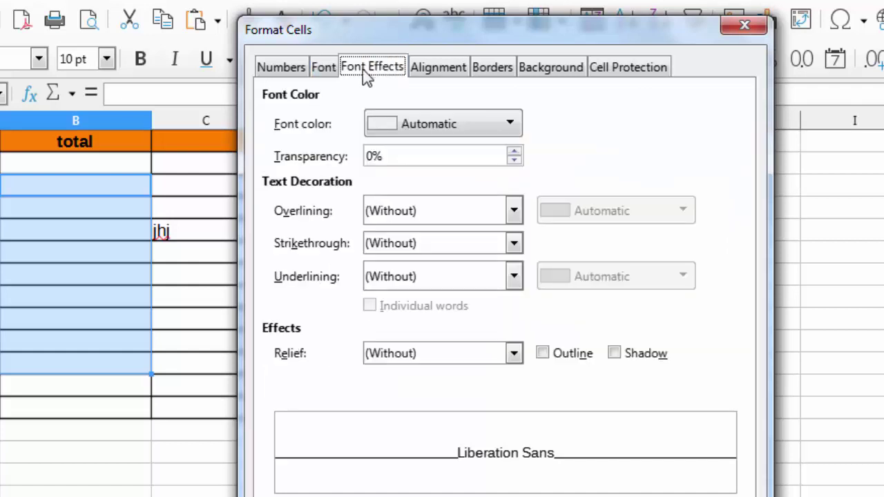
{"action": "left_click", "coordinate": [425, 72]}
{"action": "left_click", "coordinate": [508, 72]}
{"action": "left_click", "coordinate": [546, 69]}
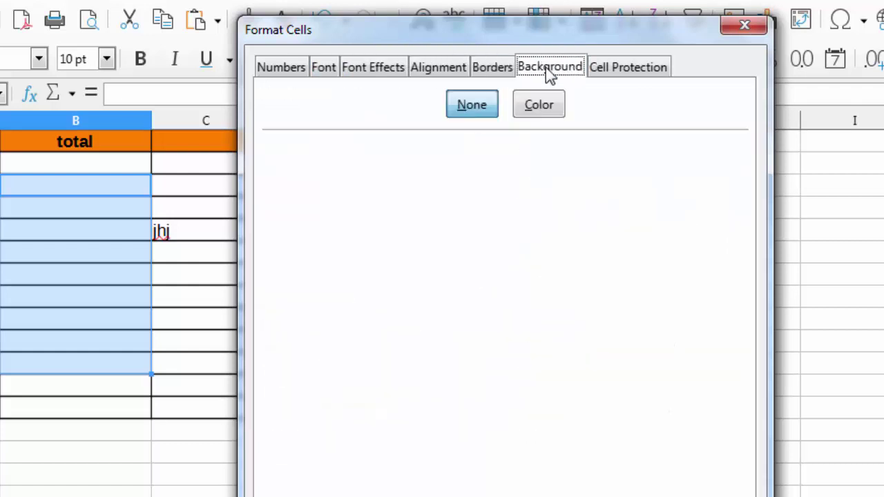
{"action": "left_click", "coordinate": [620, 74]}
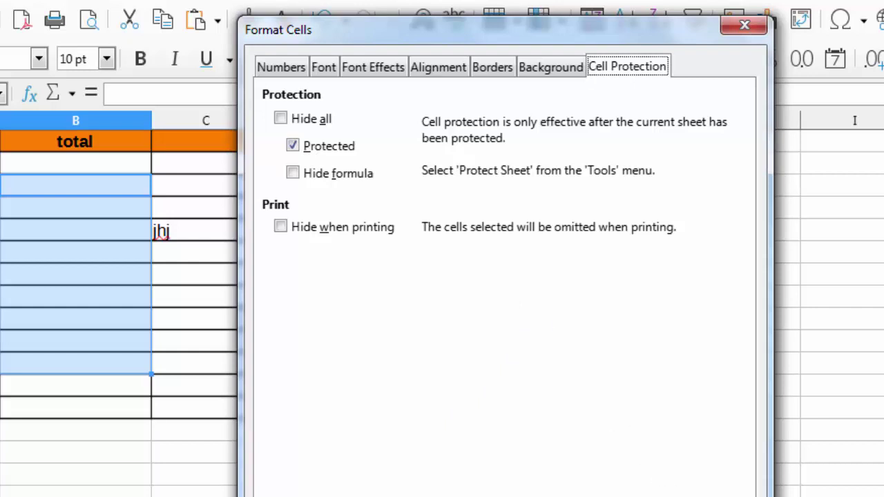
{"action": "key", "text": "Return"}
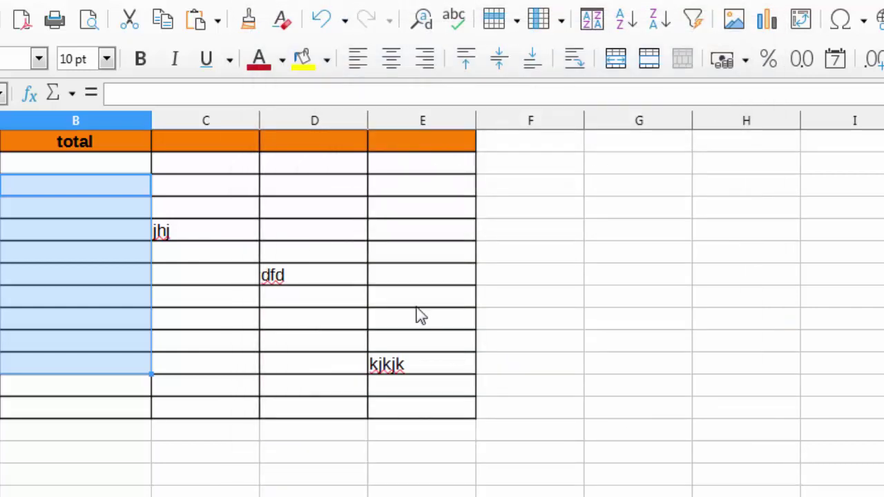
{"action": "left_click", "coordinate": [24, 235]}
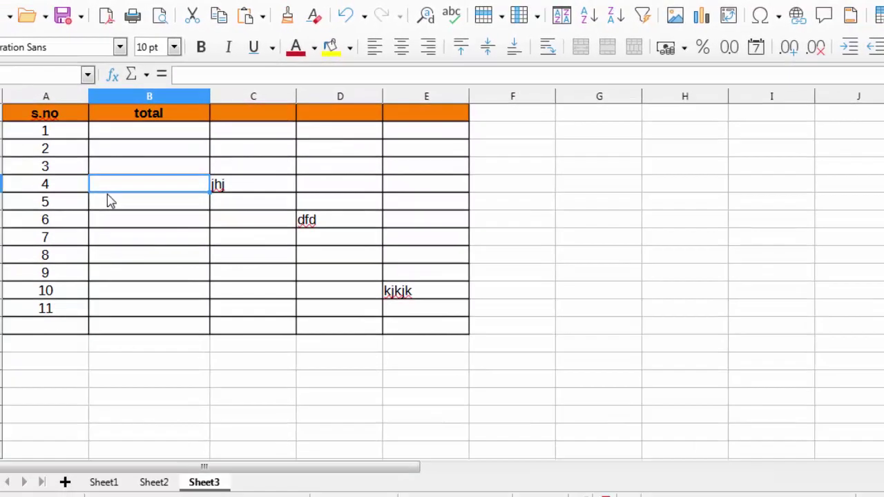